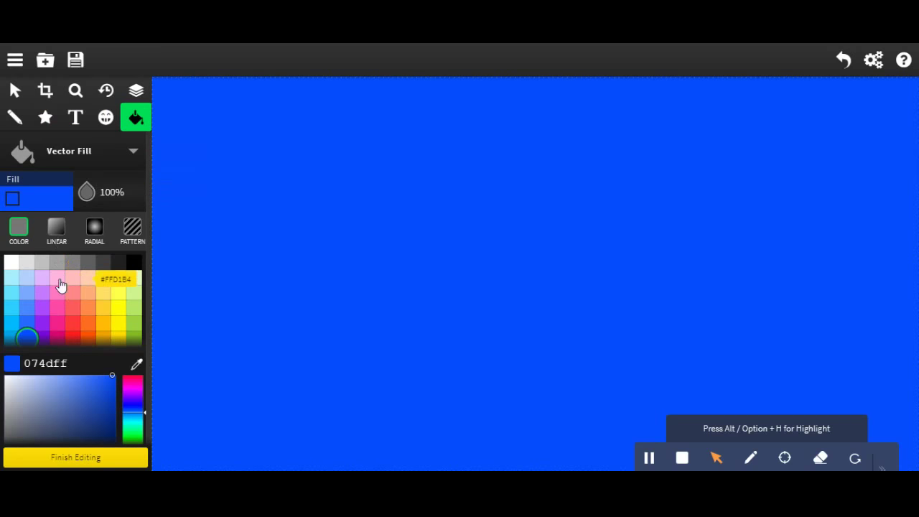
Change the background's vector fill colour to white (#ffffff)
left_click(13, 263)
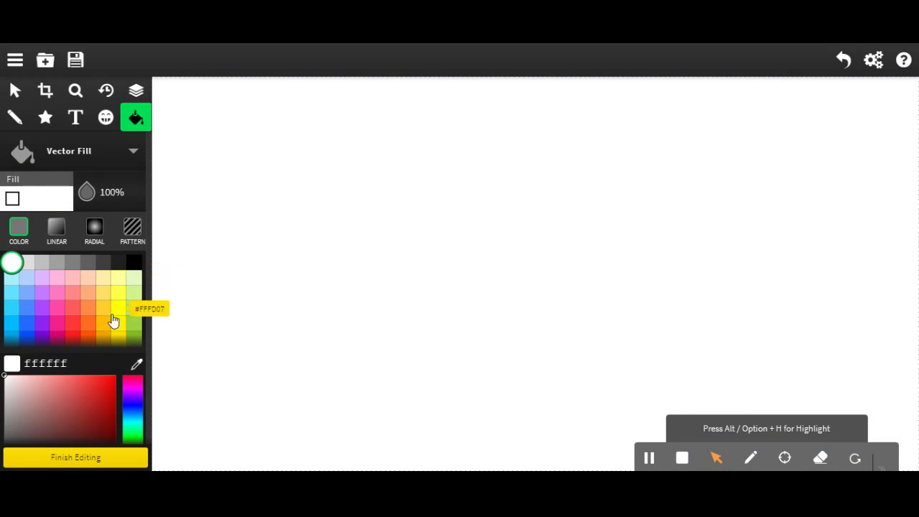
Draw a rounded chicken body with a two-part beak in blue, using the Pencil at 2px in Normal blend mode
left_click(16, 122)
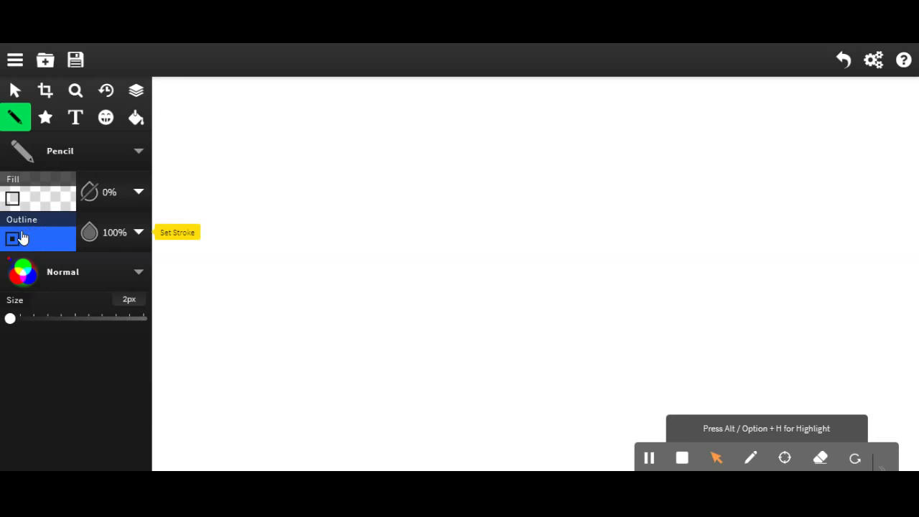
left_click(50, 269)
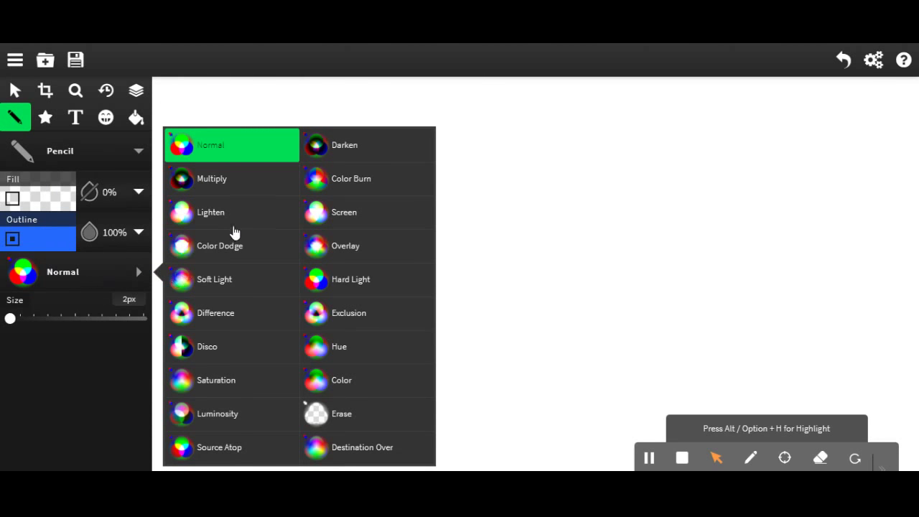
left_click(107, 280)
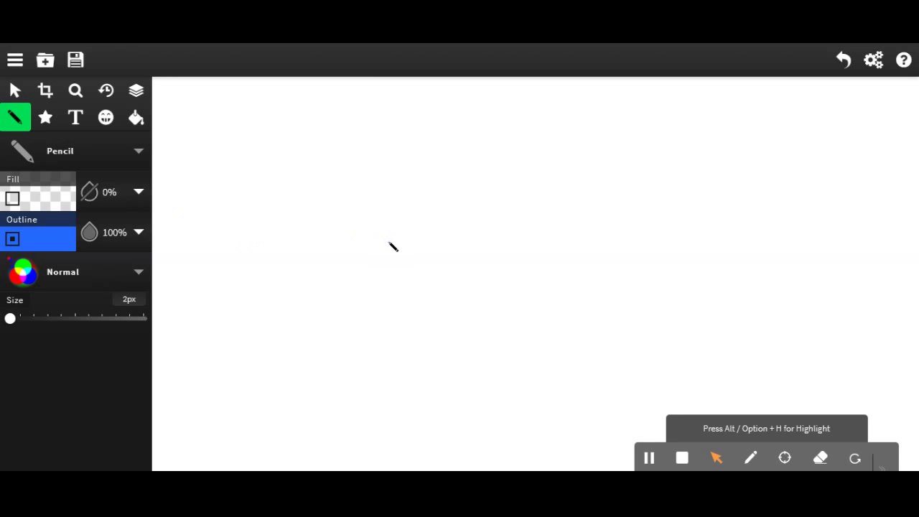
mouse_move(395, 252)
left_mouse_down()
mouse_move(369, 270)
mouse_move(399, 276)
mouse_move(399, 256)
mouse_move(373, 274)
mouse_move(394, 288)
left_mouse_up()
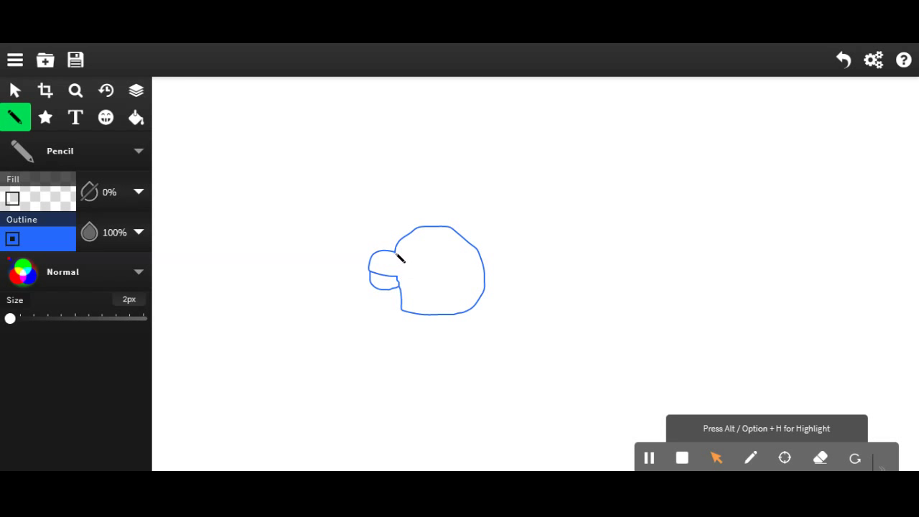
left_click_drag(397, 254, 398, 282)
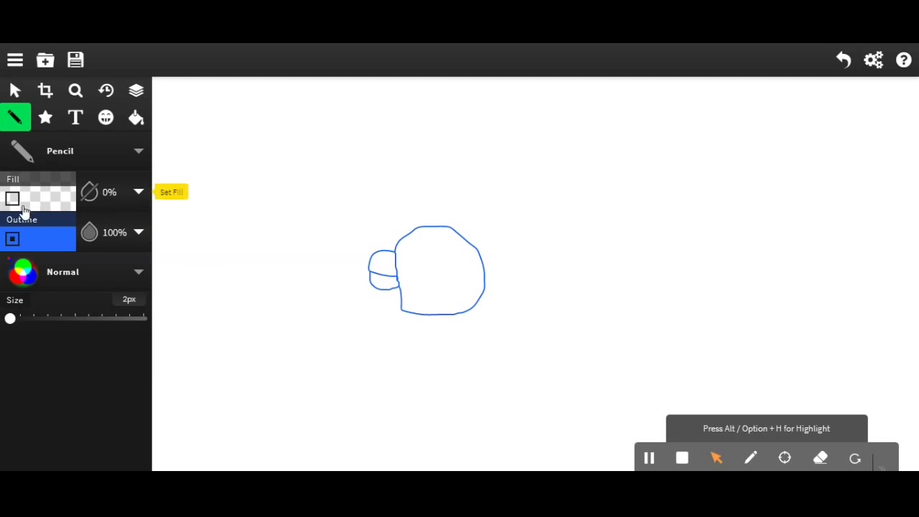
Set the Pencil's outline colour to black (#000000) and draw a squarish eye with a filled pupil on the chicken's body
left_click(36, 235)
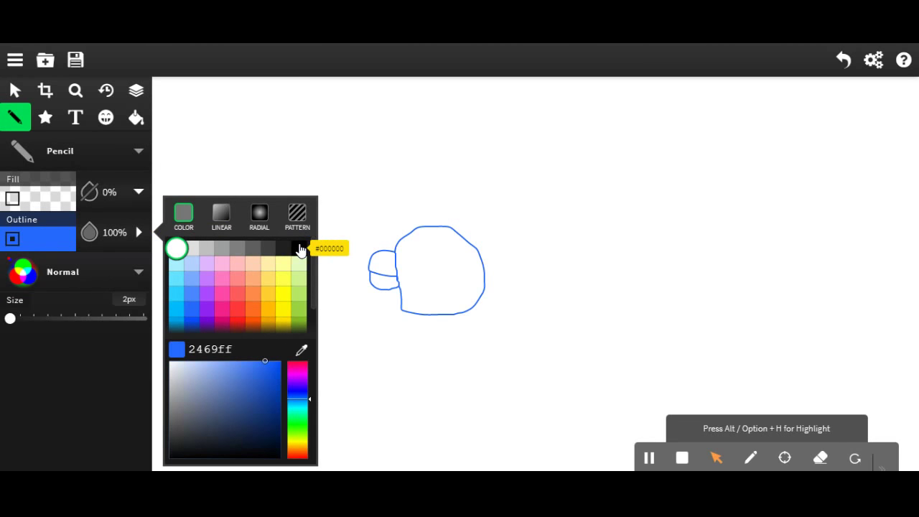
left_click(300, 248)
mouse_move(420, 236)
left_mouse_down()
mouse_move(410, 254)
mouse_move(425, 254)
mouse_move(411, 240)
left_mouse_up()
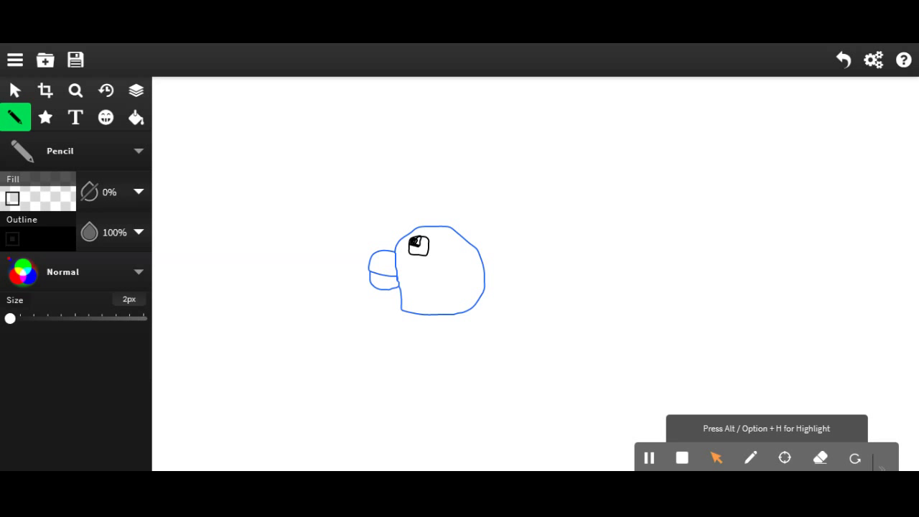
left_click_drag(416, 239, 420, 244)
left_click_drag(415, 241, 422, 248)
Draw a black V mark on the lower part of the chicken's body and two legs with three-toed feet below it
mouse_move(417, 286)
left_mouse_down()
mouse_move(426, 302)
mouse_move(438, 287)
left_mouse_up()
mouse_move(420, 317)
left_mouse_down()
mouse_move(406, 342)
mouse_move(389, 346)
mouse_move(414, 355)
left_mouse_up()
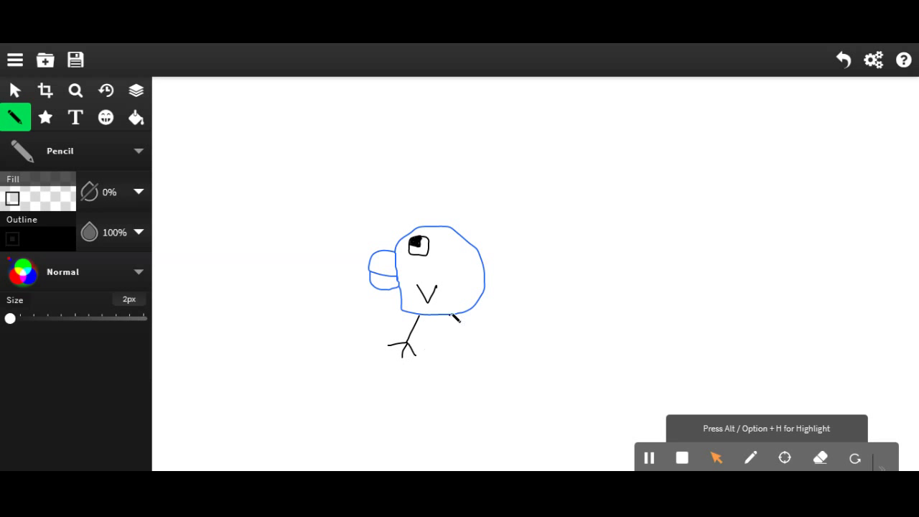
mouse_move(453, 315)
left_mouse_down()
mouse_move(467, 363)
mouse_move(461, 379)
mouse_move(470, 369)
mouse_move(496, 375)
left_mouse_up()
Handwrite the title "Blob chicken" in black above the drawing with the Pencil
mouse_move(361, 120)
left_mouse_down()
mouse_move(361, 175)
mouse_move(394, 171)
mouse_move(397, 158)
mouse_move(392, 131)
mouse_move(372, 115)
mouse_move(362, 120)
mouse_move(423, 156)
mouse_move(425, 173)
mouse_move(437, 154)
mouse_move(439, 173)
mouse_move(450, 178)
mouse_move(470, 133)
mouse_move(472, 199)
mouse_move(492, 184)
mouse_move(468, 160)
left_mouse_up()
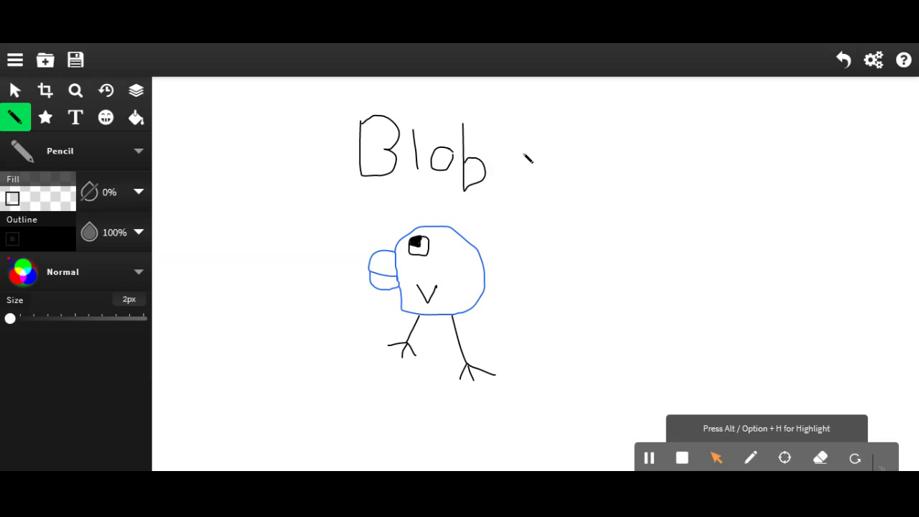
mouse_move(550, 153)
left_mouse_down()
mouse_move(525, 160)
mouse_move(519, 181)
mouse_move(550, 183)
left_mouse_up()
mouse_move(567, 122)
left_mouse_down()
mouse_move(566, 185)
mouse_move(567, 163)
mouse_move(587, 163)
mouse_move(589, 184)
mouse_move(606, 184)
left_mouse_up()
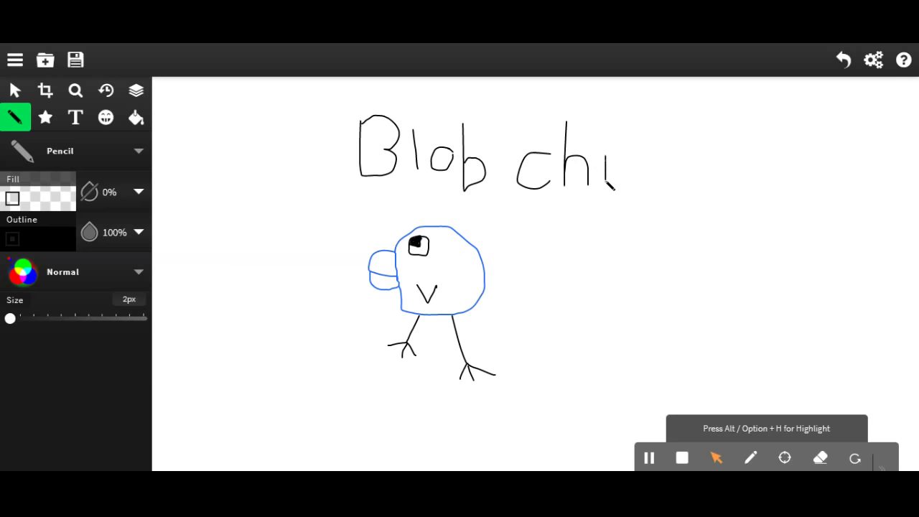
left_click(606, 143)
left_click_drag(602, 142, 603, 141)
left_click_drag(644, 157, 636, 186)
mouse_move(665, 126)
left_mouse_down()
mouse_move(664, 195)
mouse_move(665, 168)
mouse_move(690, 191)
mouse_move(665, 171)
mouse_move(695, 150)
mouse_move(697, 197)
mouse_move(710, 184)
mouse_move(732, 187)
mouse_move(728, 164)
left_mouse_up()
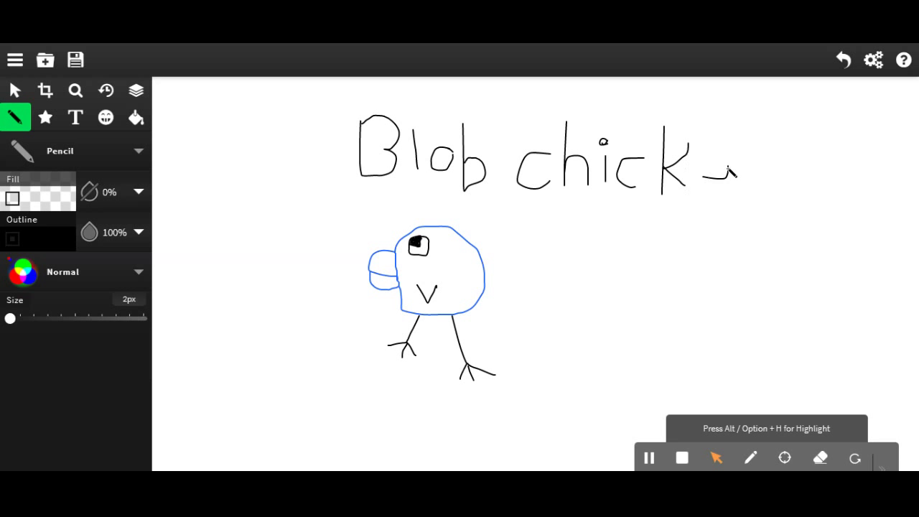
mouse_move(727, 168)
left_mouse_down()
mouse_move(716, 159)
mouse_move(704, 196)
mouse_move(719, 194)
mouse_move(705, 181)
mouse_move(739, 199)
mouse_move(740, 178)
mouse_move(753, 177)
mouse_move(755, 193)
left_mouse_up()
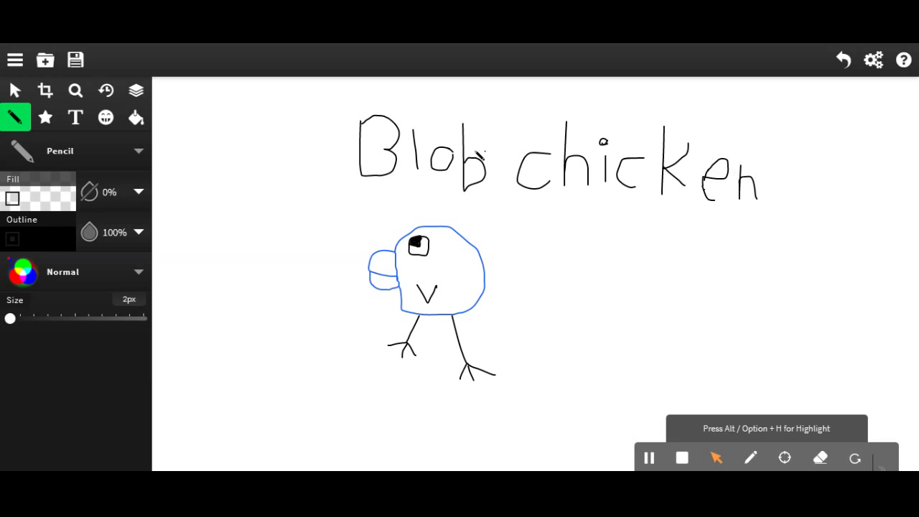
Add a text object reading "Blob chicken" between the handwritten title and the chicken, replacing the placeholder text
left_click(76, 117)
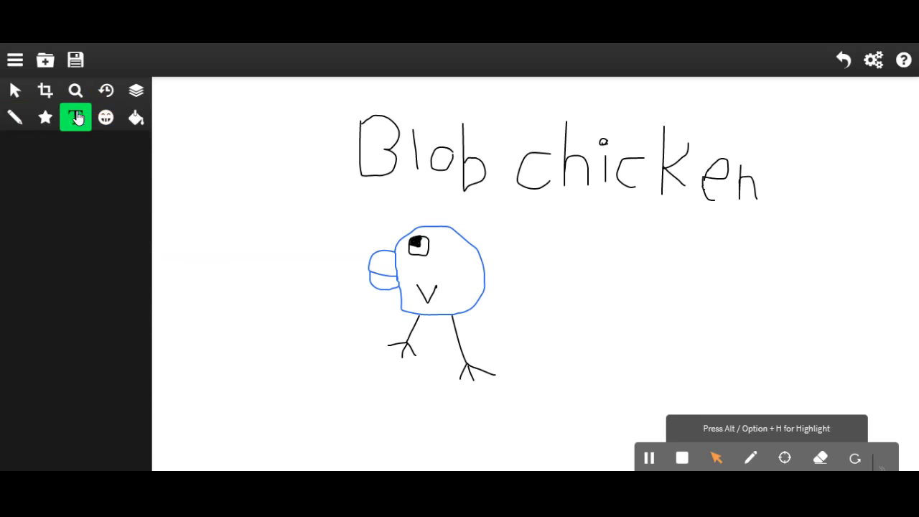
left_click(247, 194)
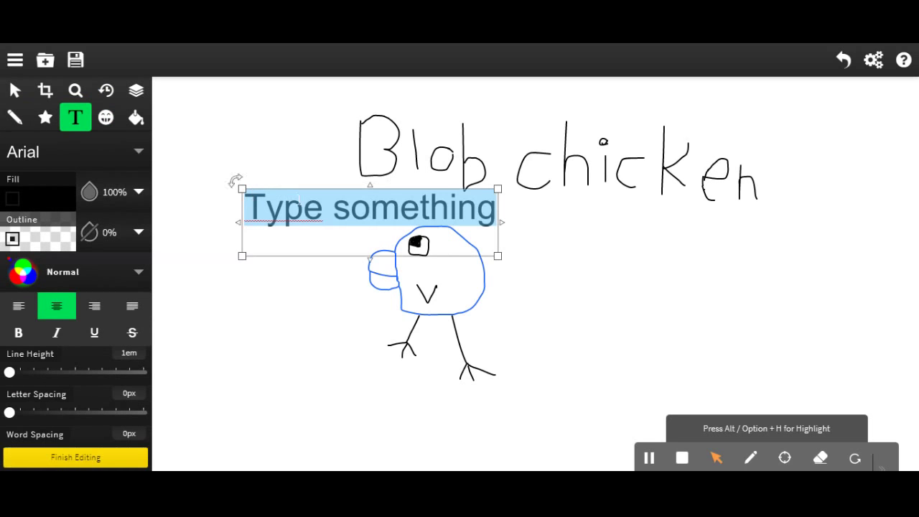
left_click(364, 213)
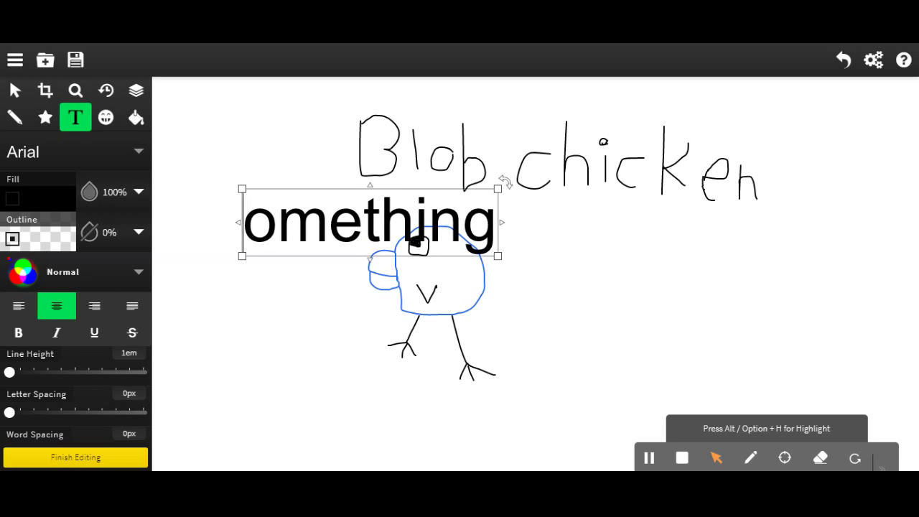
key("End")
key("BackSpace")
key("BackSpace")
key("BackSpace")
key("BackSpace")
key("BackSpace")
key("BackSpace")
key("BackSpace")
key("BackSpace")
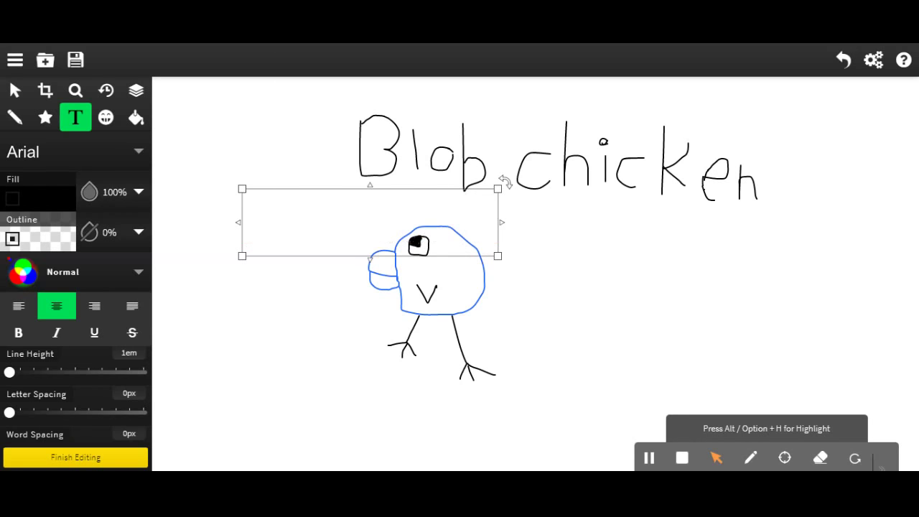
type("Blob chi")
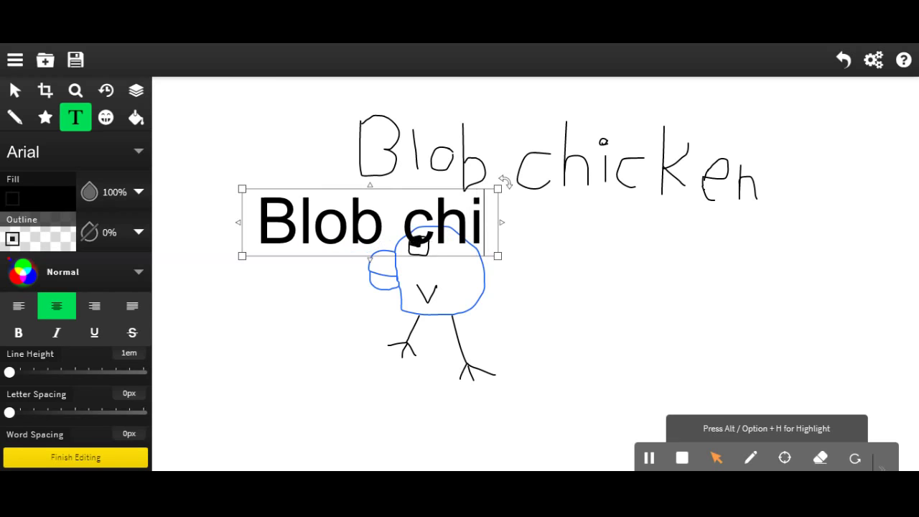
type("cken")
left_click(600, 270)
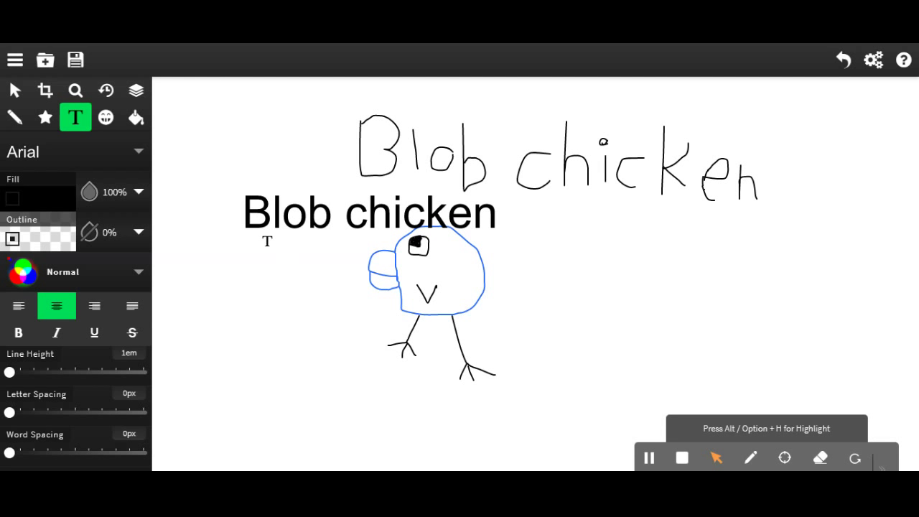
left_click(15, 60)
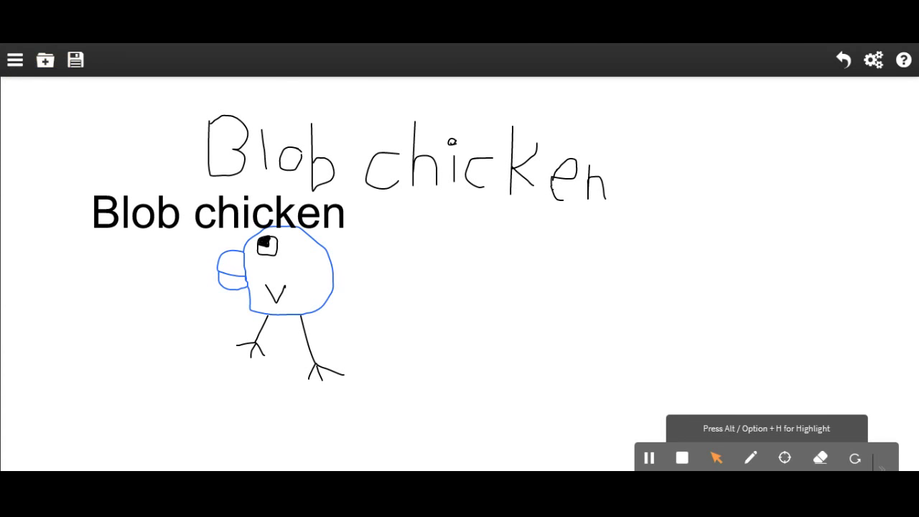
left_click(14, 60)
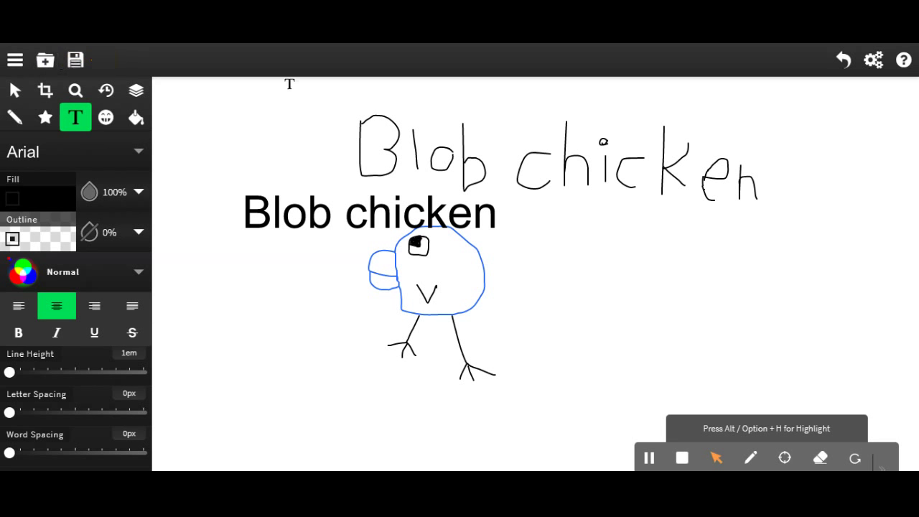
left_click(873, 61)
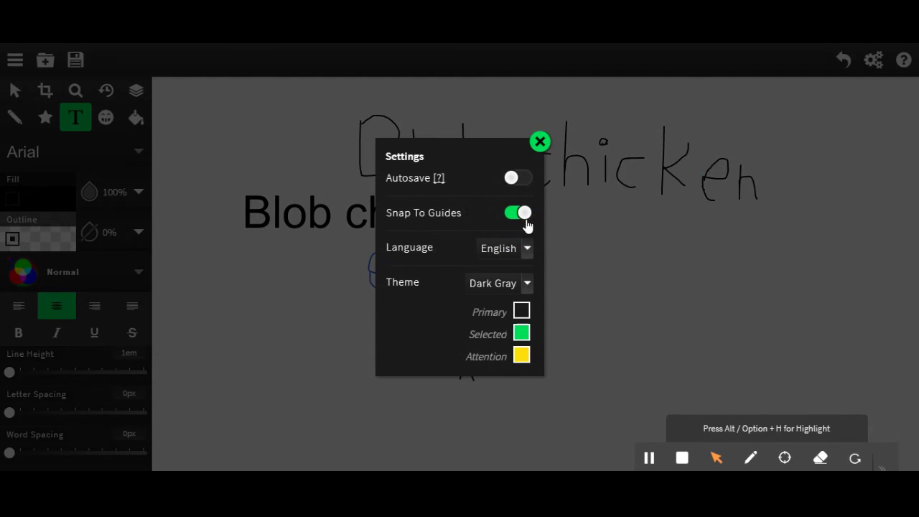
left_click(540, 142)
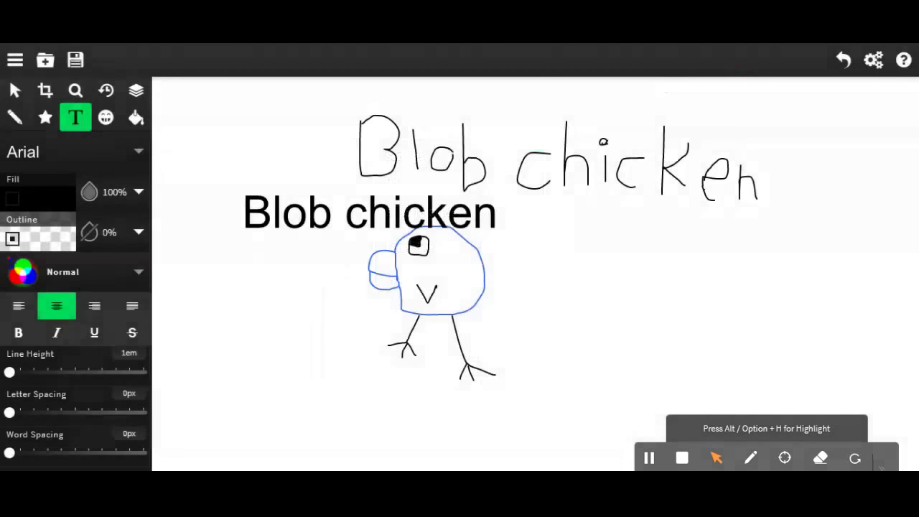
Undo the text object, the handwritten title and the whole chicken drawing, back to the blank white canvas
left_click(843, 60)
left_click(842, 59)
left_click(842, 59)
left_click(842, 59)
left_click(842, 60)
left_click(843, 60)
left_click(843, 59)
left_click(843, 60)
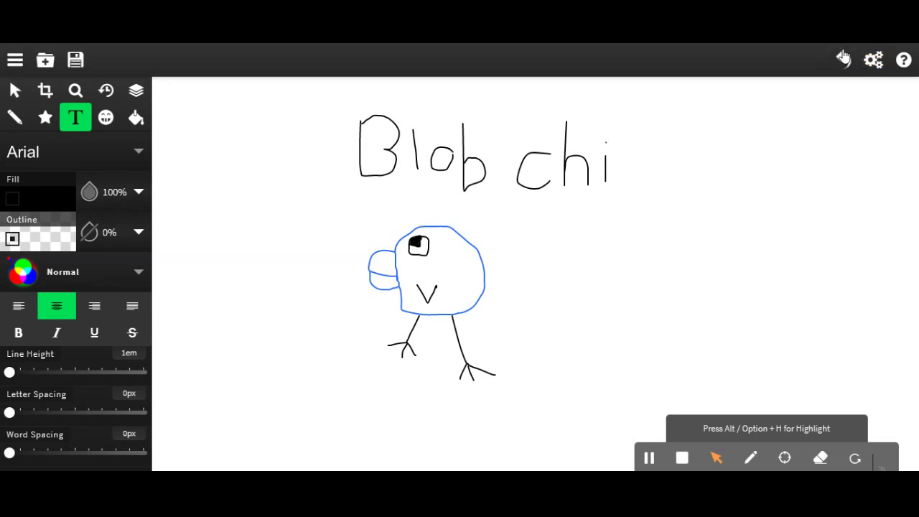
left_click(843, 52)
left_click(842, 51)
left_click(842, 51)
left_click(843, 52)
left_click(843, 52)
left_click(842, 52)
left_click(842, 52)
left_click(843, 52)
left_click(842, 52)
left_click(842, 52)
left_click(843, 52)
left_click(842, 51)
left_click(843, 51)
left_click(843, 52)
left_click(843, 51)
left_click(843, 51)
left_click(843, 52)
left_click(842, 51)
left_click(843, 51)
left_click(843, 51)
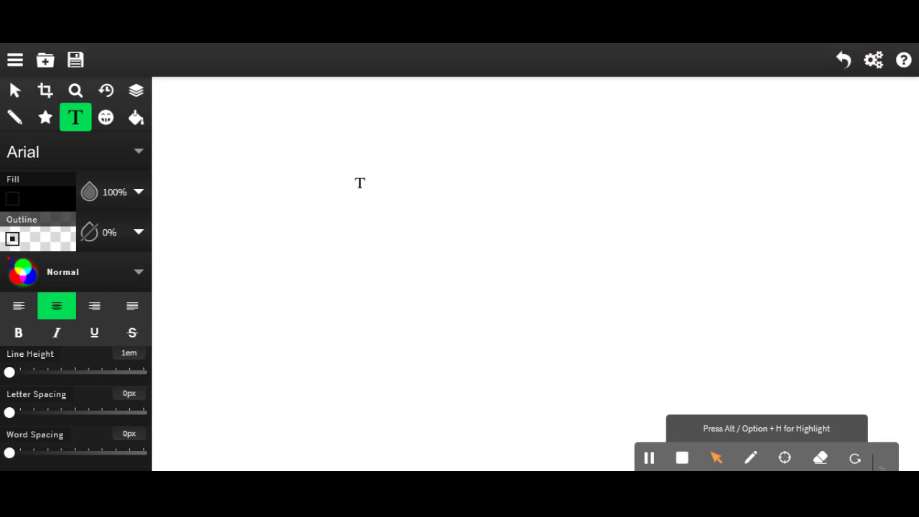
Set the Pencil's outline colour to red (#ff1b1b) and draw a creature's left ear near the middle of the canvas
left_click(14, 118)
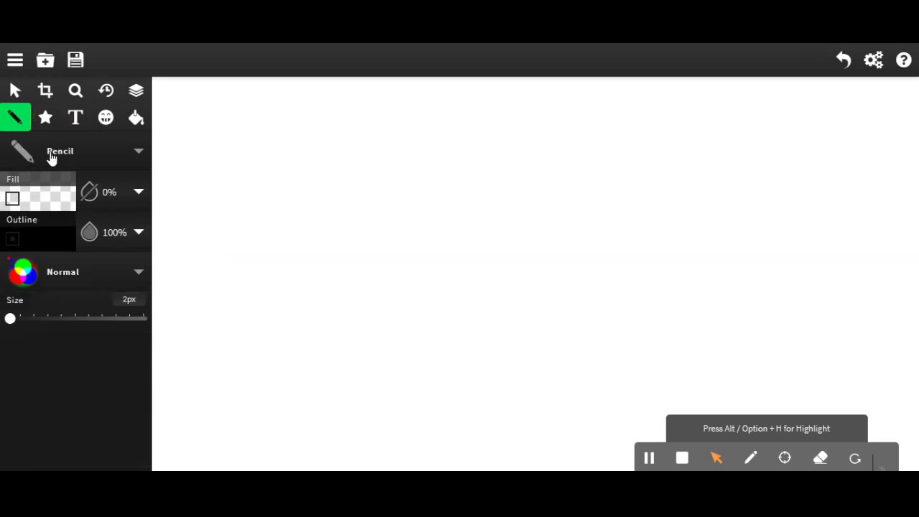
left_click(31, 238)
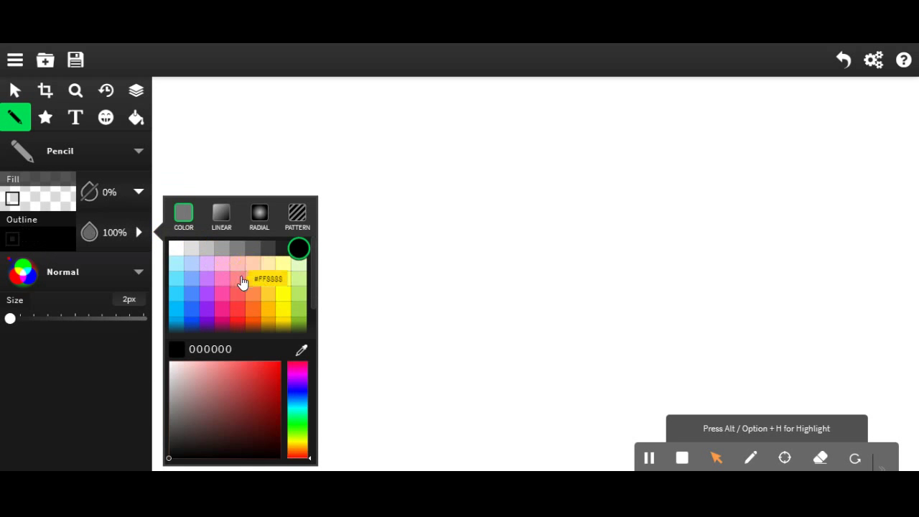
left_click(240, 310)
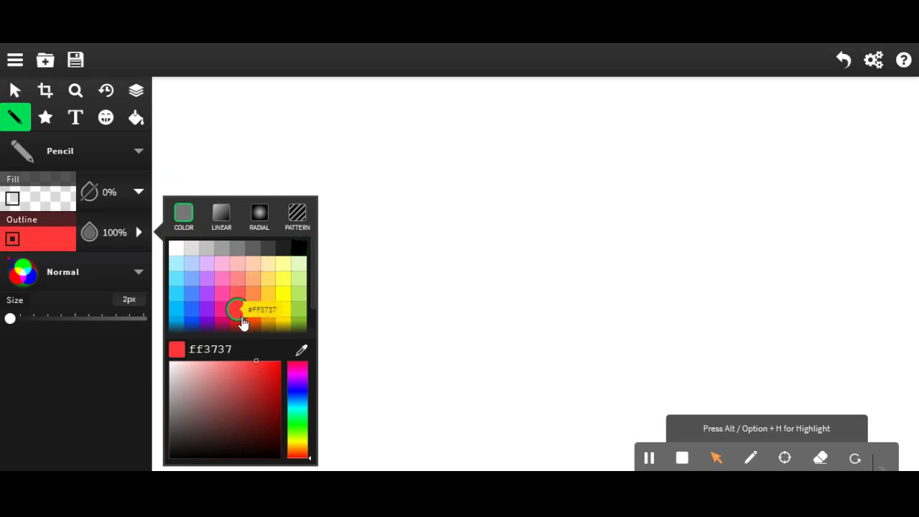
left_click(241, 325)
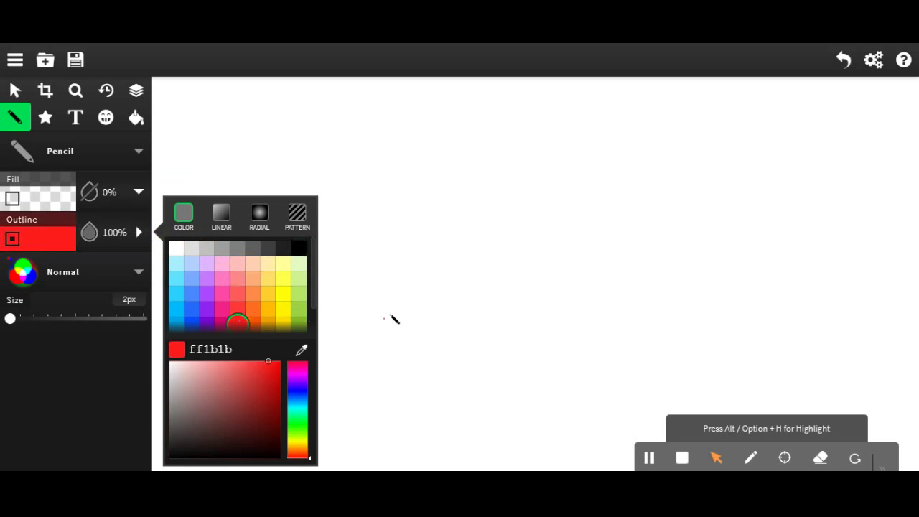
mouse_move(420, 257)
left_mouse_down()
mouse_move(406, 242)
mouse_move(415, 224)
left_mouse_up()
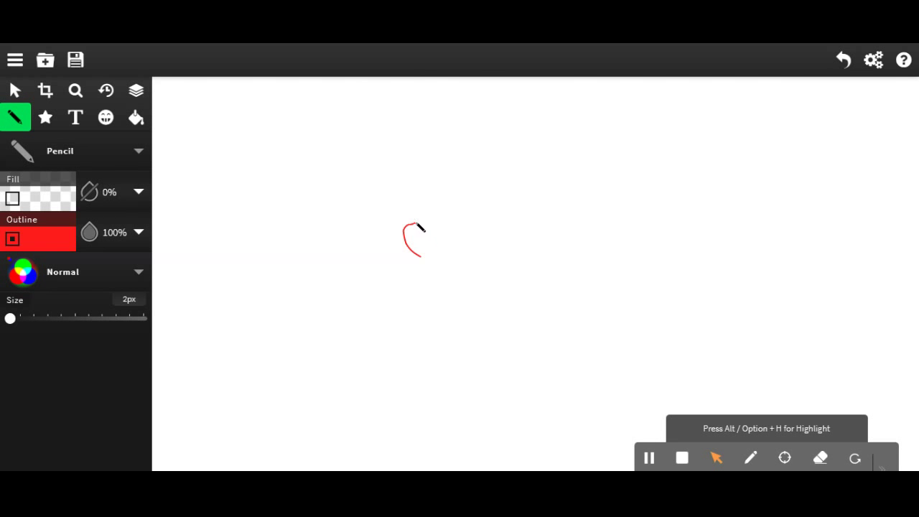
mouse_move(419, 224)
left_mouse_down()
mouse_move(442, 238)
mouse_move(423, 255)
left_mouse_up()
Draw the top of the creature's head, its right ear and the rounded jaw to complete the red head outline
left_click_drag(435, 233, 477, 217)
mouse_move(486, 236)
left_mouse_down()
mouse_move(523, 221)
mouse_move(499, 253)
mouse_move(509, 240)
mouse_move(508, 273)
mouse_move(453, 293)
left_mouse_up()
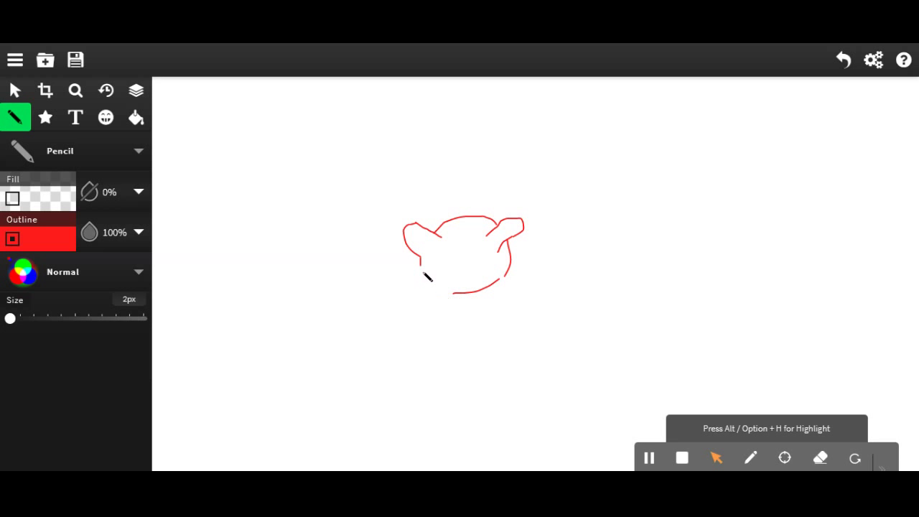
mouse_move(420, 266)
left_mouse_down()
mouse_move(429, 292)
mouse_move(453, 294)
left_mouse_up()
left_click_drag(509, 275, 500, 281)
Draw a wide crescent grin in red on the creature's face and add jagged teeth in black (#000000) along its upper edge
left_click_drag(443, 270, 473, 277)
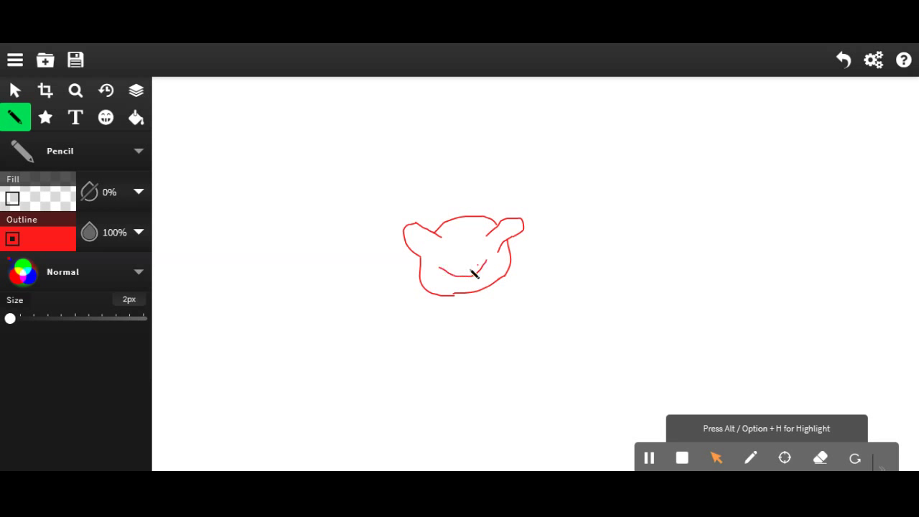
mouse_move(441, 268)
left_mouse_down()
mouse_move(451, 289)
mouse_move(475, 290)
left_mouse_up()
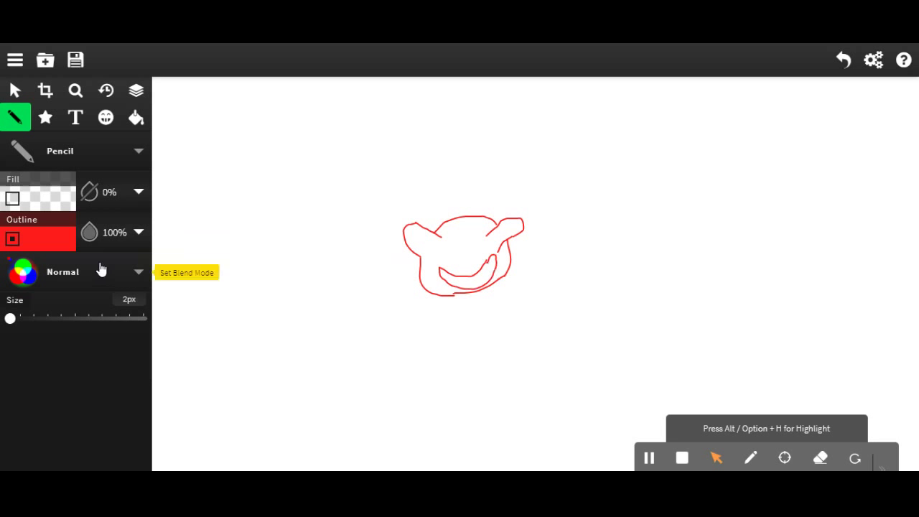
left_click(22, 237)
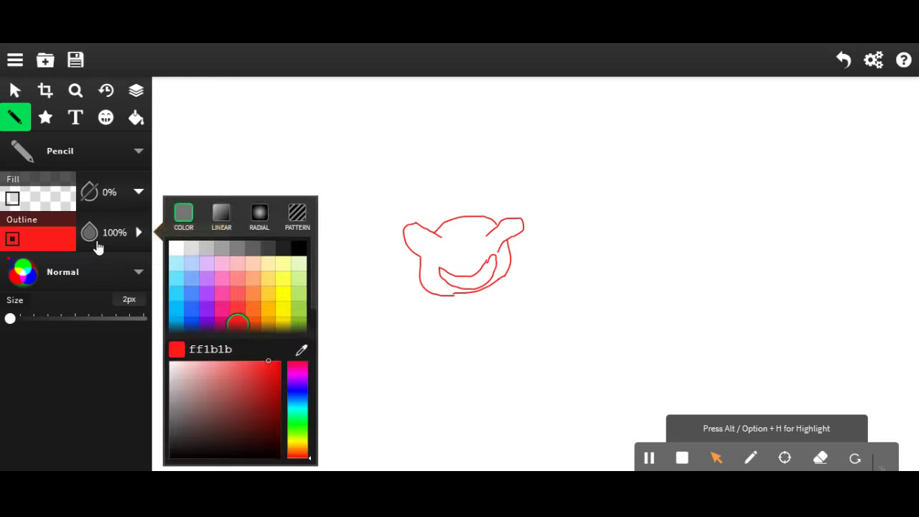
left_click(298, 249)
left_click(450, 280)
left_click_drag(451, 279, 474, 280)
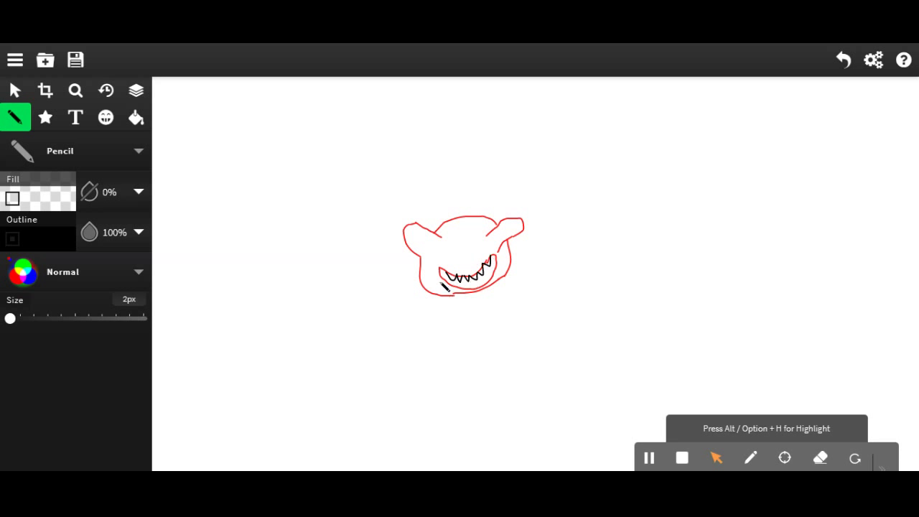
Complete the creature's grin with jagged lower teeth in black and draw two vertical line eyes and a small nose
left_click_drag(450, 277, 457, 290)
left_click_drag(485, 287, 492, 282)
mouse_move(493, 277)
left_mouse_down()
mouse_move(499, 284)
mouse_move(490, 269)
mouse_move(500, 274)
left_mouse_up()
mouse_move(448, 234)
left_mouse_down()
mouse_move(450, 250)
mouse_move(473, 240)
mouse_move(469, 258)
left_mouse_up()
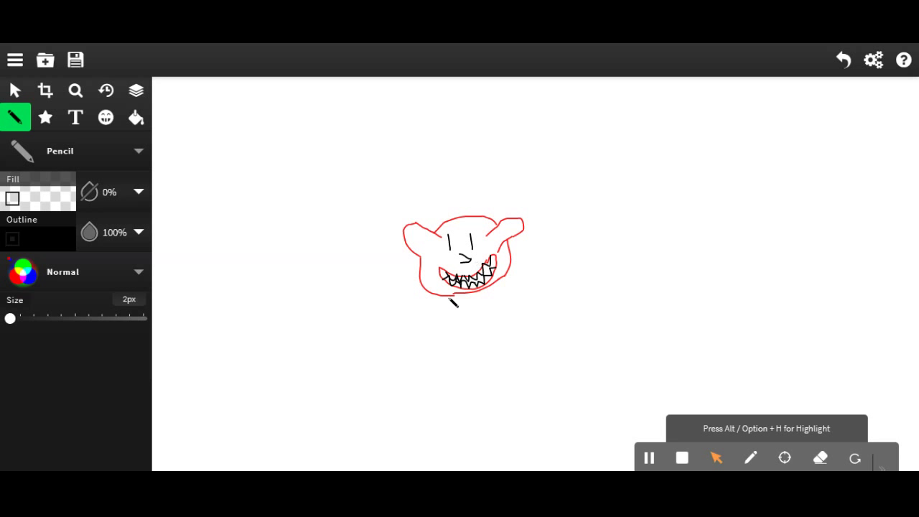
Draw the creature's lowered arm curving beneath the head and its other arm bent upward as if waving, in black
mouse_move(445, 296)
left_mouse_down()
mouse_move(426, 329)
mouse_move(429, 350)
left_mouse_up()
mouse_move(498, 281)
left_mouse_down()
mouse_move(533, 317)
mouse_move(569, 323)
left_mouse_up()
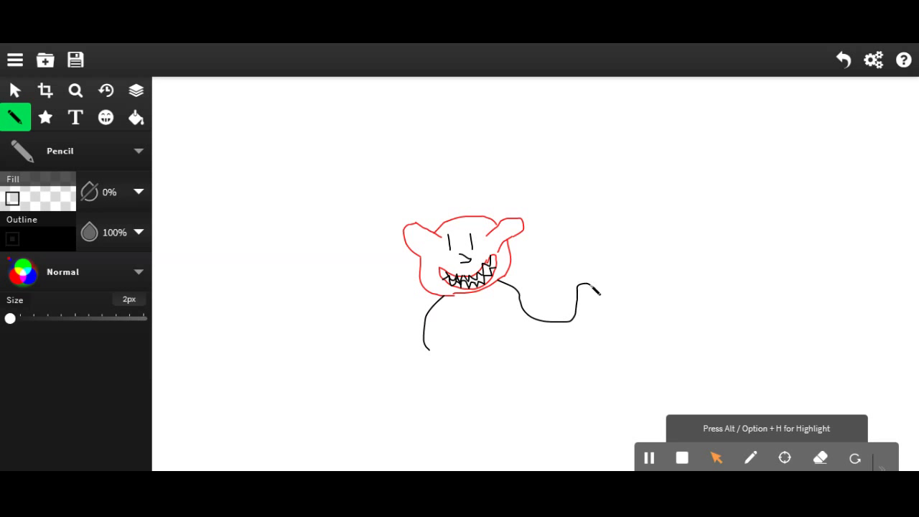
left_click_drag(591, 286, 591, 324)
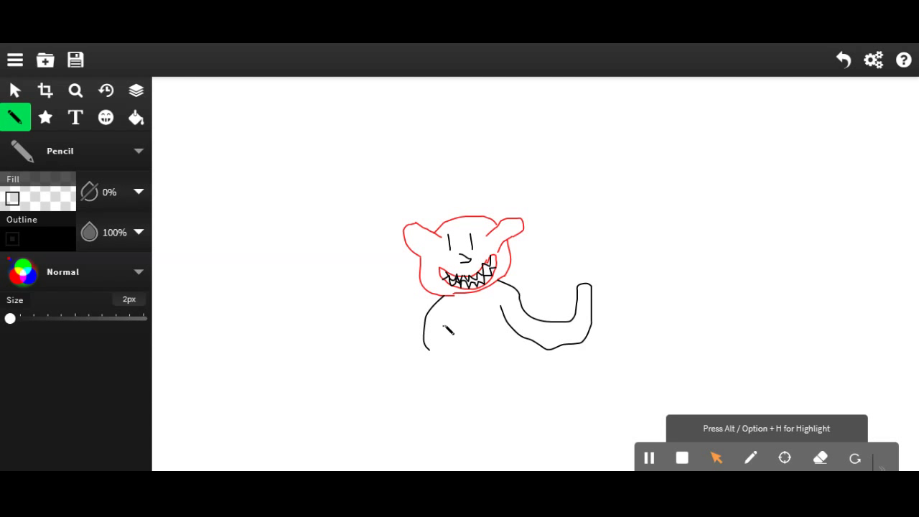
Draw a rectangular torso below the head and join the lowered arm to its side
left_click_drag(450, 309, 451, 350)
left_click_drag(430, 351, 450, 368)
left_click_drag(510, 326, 511, 383)
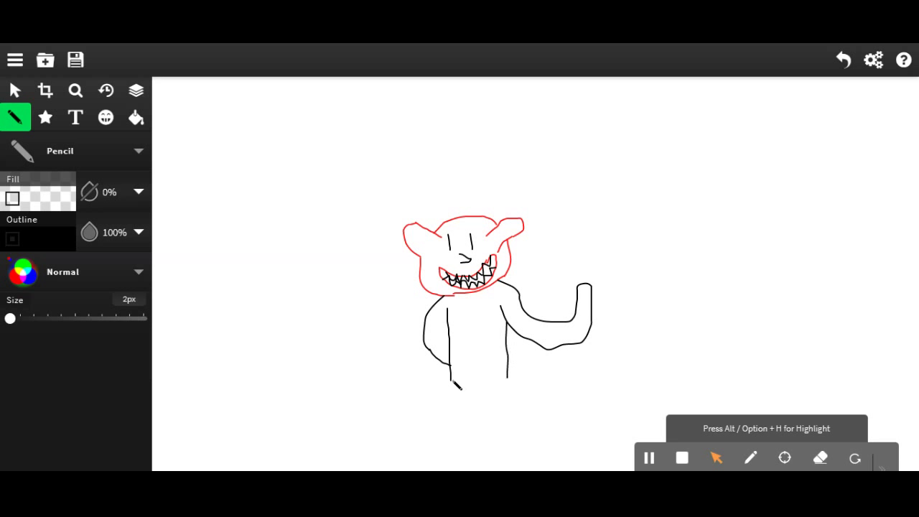
left_click_drag(450, 380, 507, 378)
Draw a square speech bubble above the raised arm and add the text "High Five!" in Arial over it
mouse_move(536, 250)
left_mouse_down()
mouse_move(525, 258)
mouse_move(543, 263)
mouse_move(530, 216)
left_mouse_up()
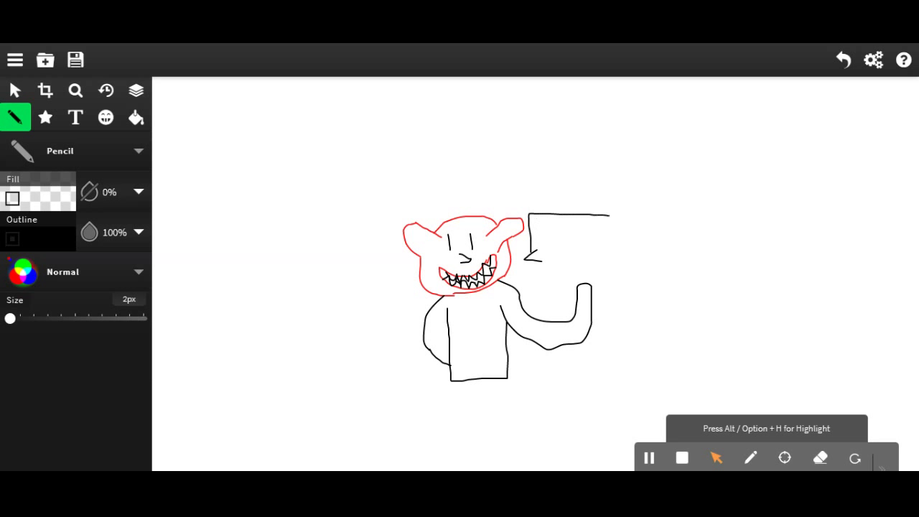
left_click_drag(609, 279, 557, 276)
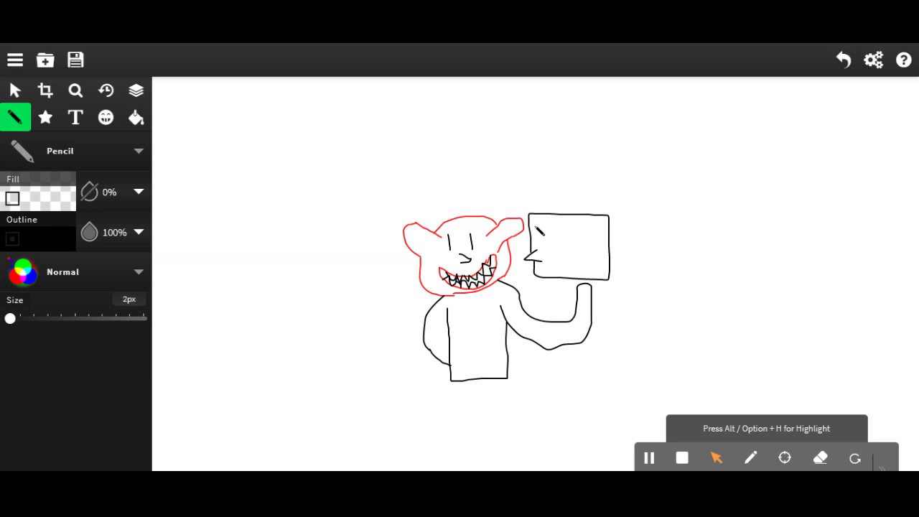
left_click(76, 121)
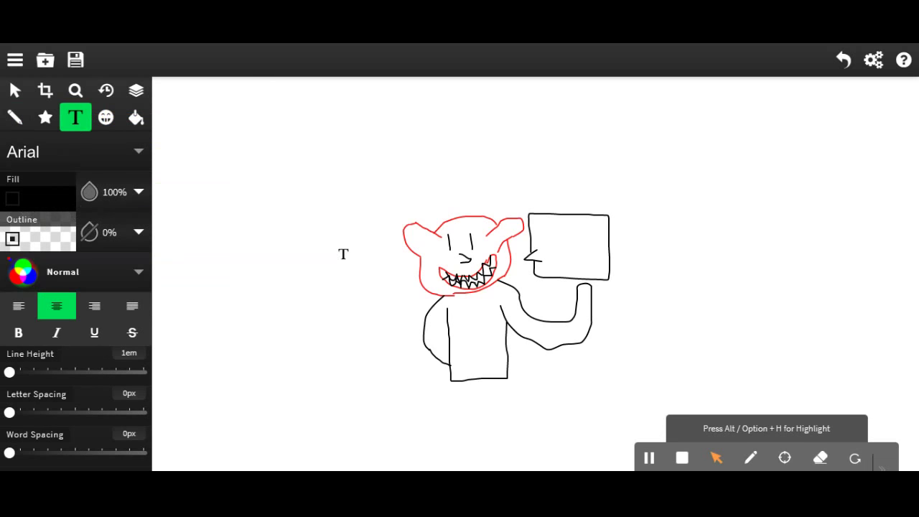
left_click(543, 227)
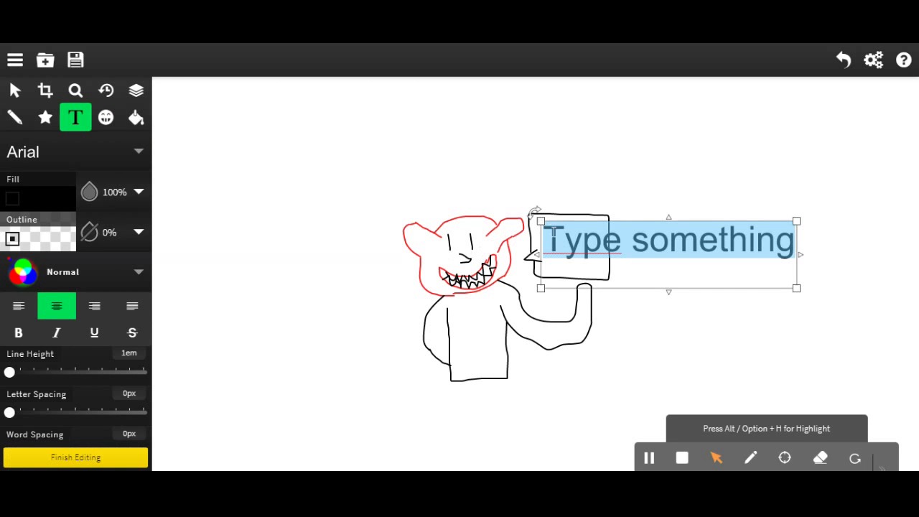
left_click(553, 231)
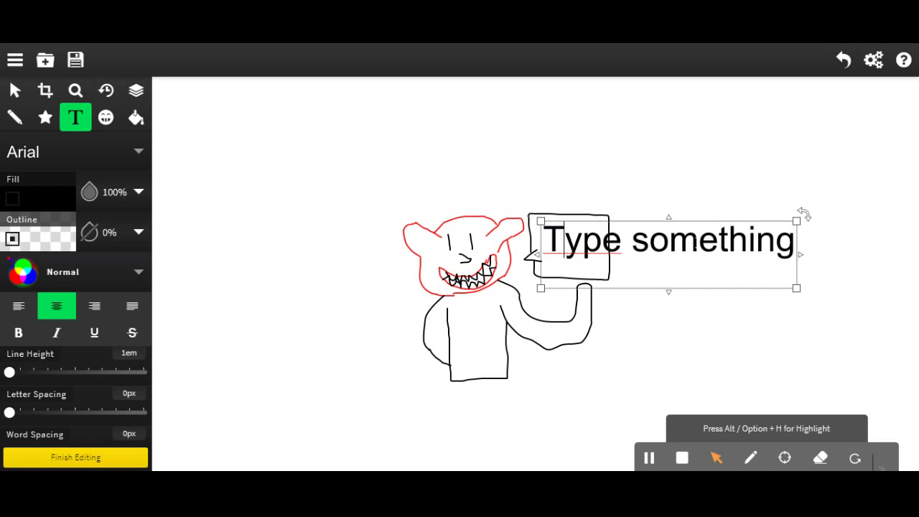
left_click(794, 241)
key("BackSpace")
key("BackSpace")
key("BackSpace")
key("BackSpace")
key("BackSpace")
key("BackSpace")
key("BackSpace")
key("BackSpace")
key("BackSpace")
key("BackSpace")
key("BackSpace")
key("BackSpace")
key("BackSpace")
key("BackSpace")
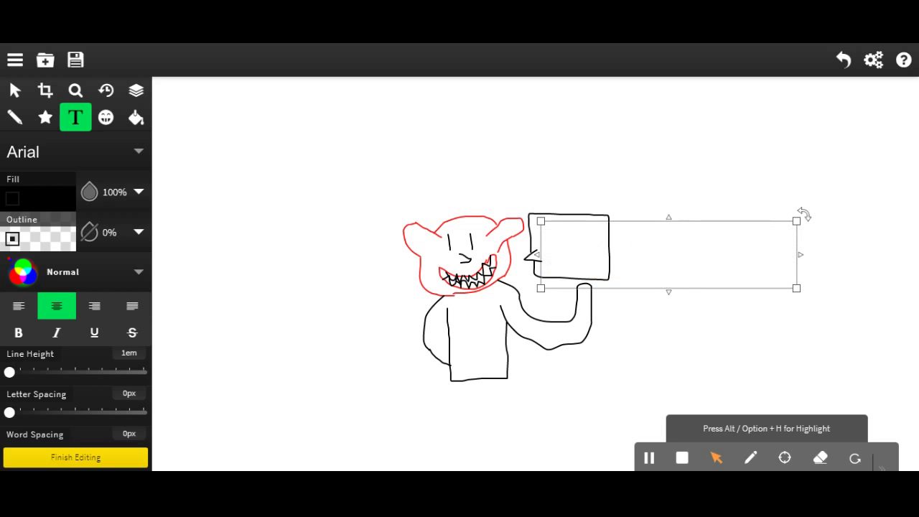
type("H")
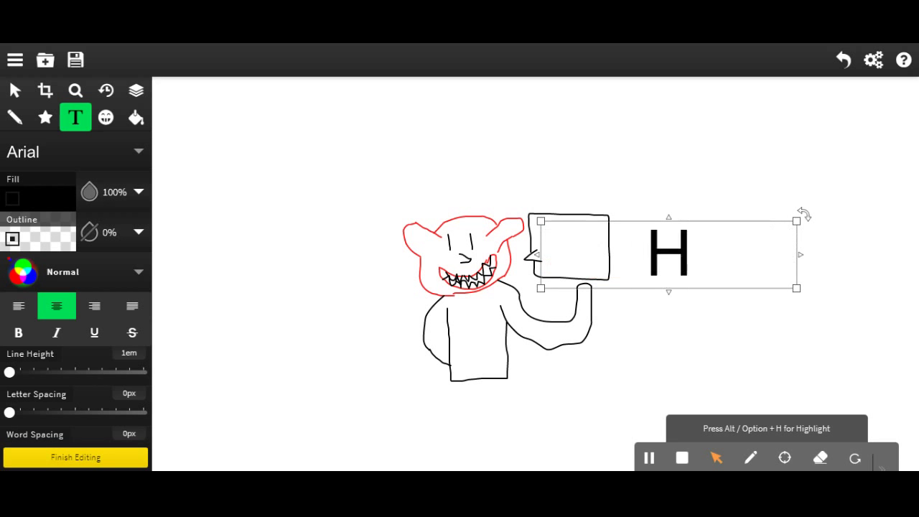
type("igh ")
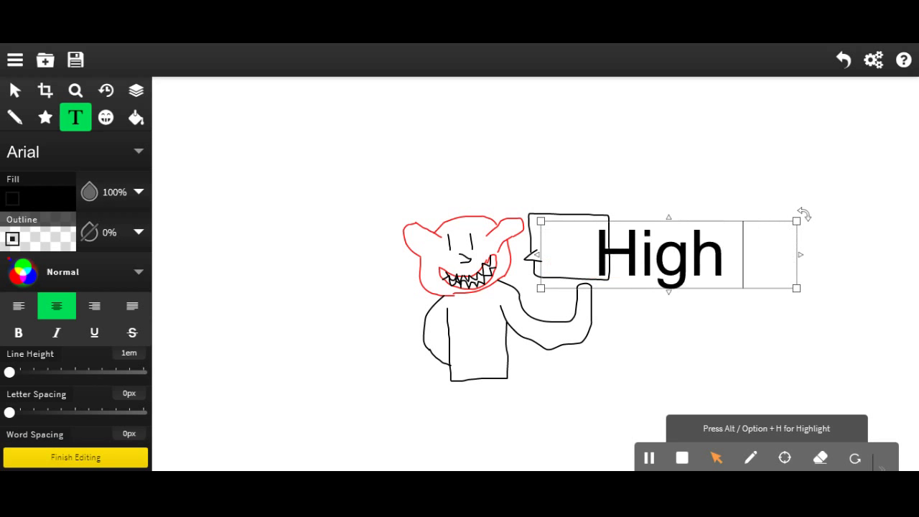
type("Fi")
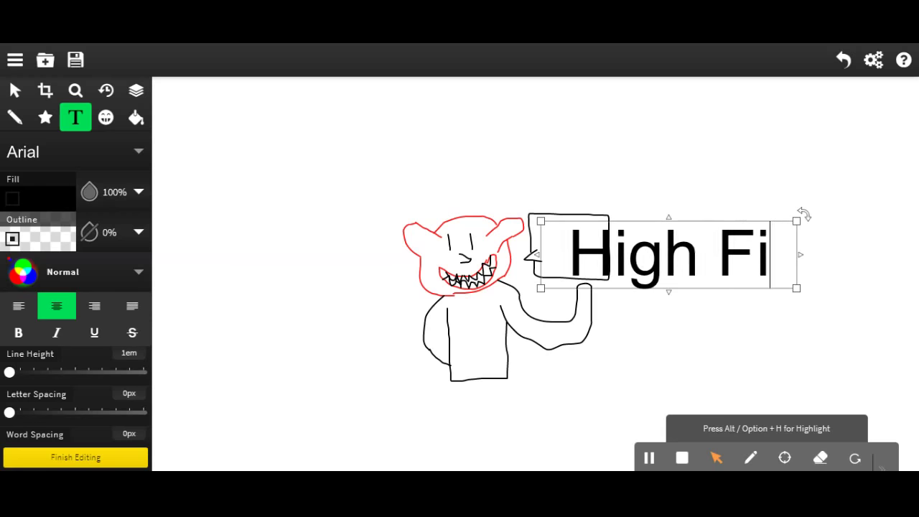
type("ve!")
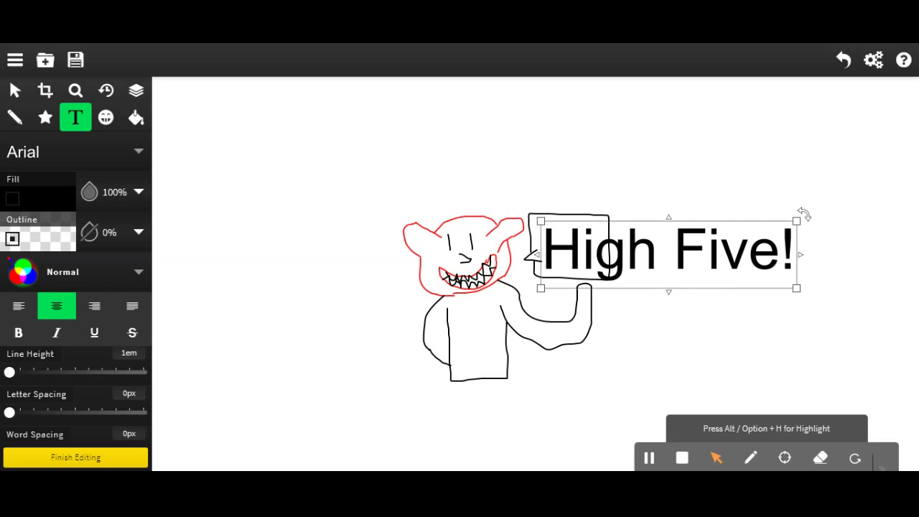
Shrink and reshape the "High Five!" text box so the text fits on two lines inside the speech bubble
left_click_drag(796, 221, 592, 260)
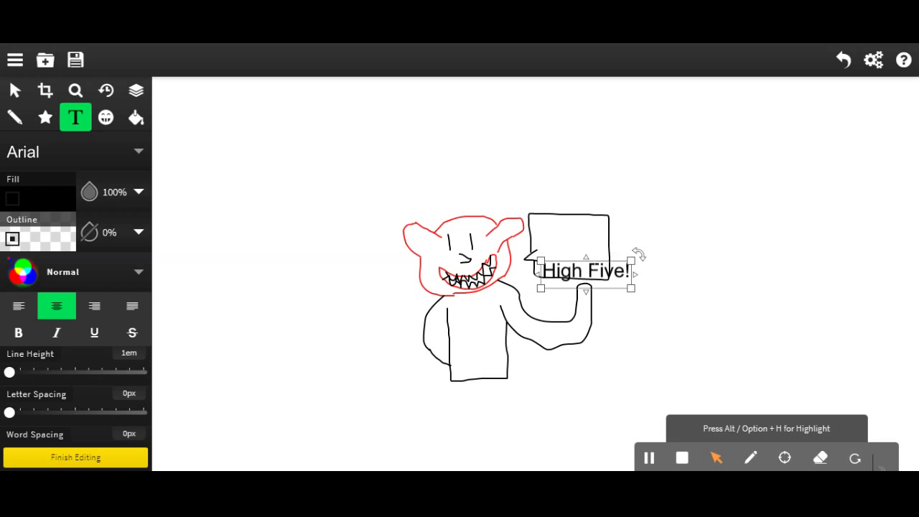
left_click_drag(585, 257, 579, 224)
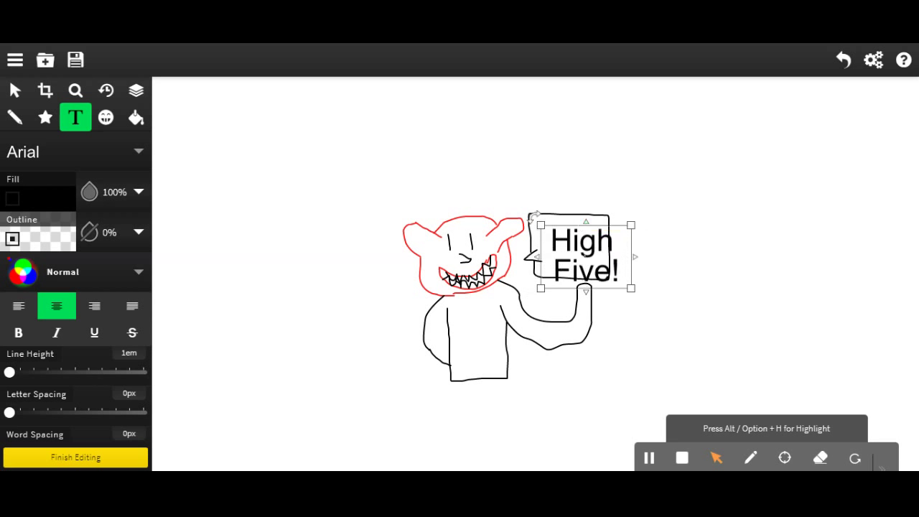
left_click_drag(585, 289, 585, 264)
left_click_drag(634, 244, 626, 245)
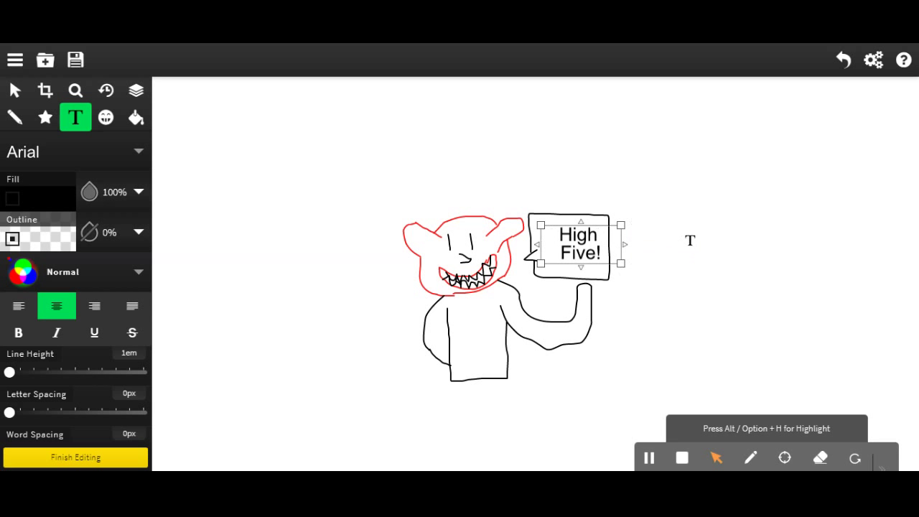
Draw four small round faces on the torso with the Pencil: smiling, frowning, straight-mouthed and sticking out its tongue
left_click(15, 118)
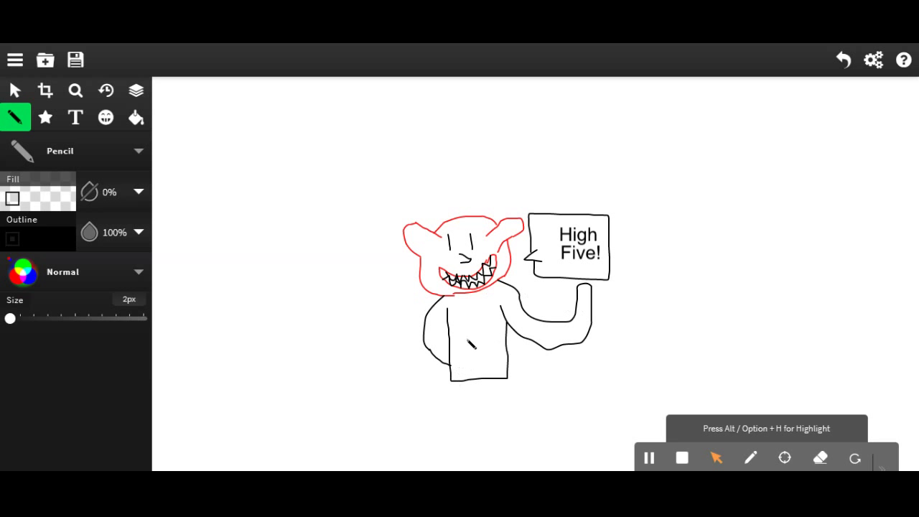
mouse_move(468, 307)
left_mouse_down()
mouse_move(457, 320)
mouse_move(474, 325)
mouse_move(477, 310)
mouse_move(463, 325)
mouse_move(470, 314)
left_mouse_up()
mouse_move(498, 311)
left_mouse_down()
mouse_move(480, 320)
mouse_move(494, 331)
mouse_move(506, 320)
mouse_move(500, 310)
mouse_move(489, 323)
mouse_move(498, 327)
mouse_move(492, 318)
mouse_move(501, 313)
mouse_move(503, 324)
left_mouse_up()
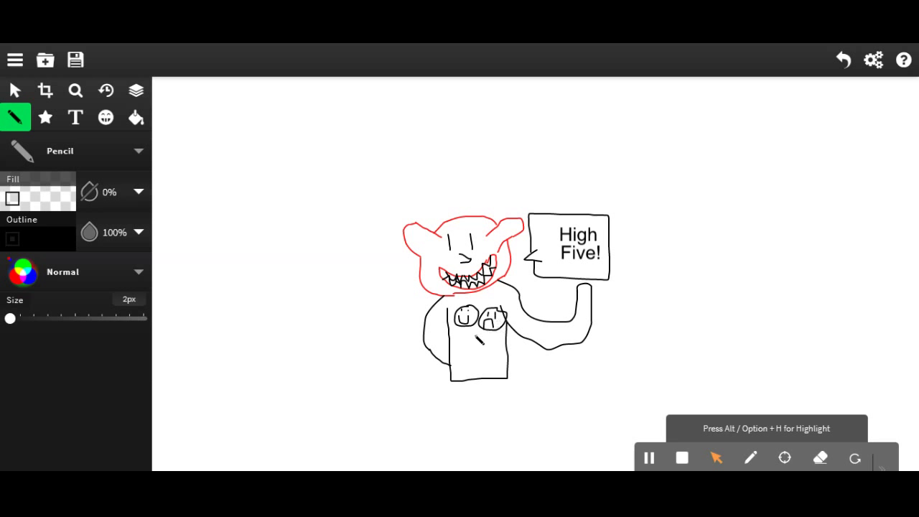
mouse_move(472, 341)
left_mouse_down()
mouse_move(457, 338)
mouse_move(452, 356)
mouse_move(476, 355)
mouse_move(473, 343)
mouse_move(465, 355)
left_mouse_up()
mouse_move(485, 348)
left_mouse_down()
mouse_move(494, 347)
mouse_move(479, 363)
mouse_move(503, 368)
mouse_move(507, 346)
mouse_move(496, 342)
mouse_move(493, 362)
left_mouse_up()
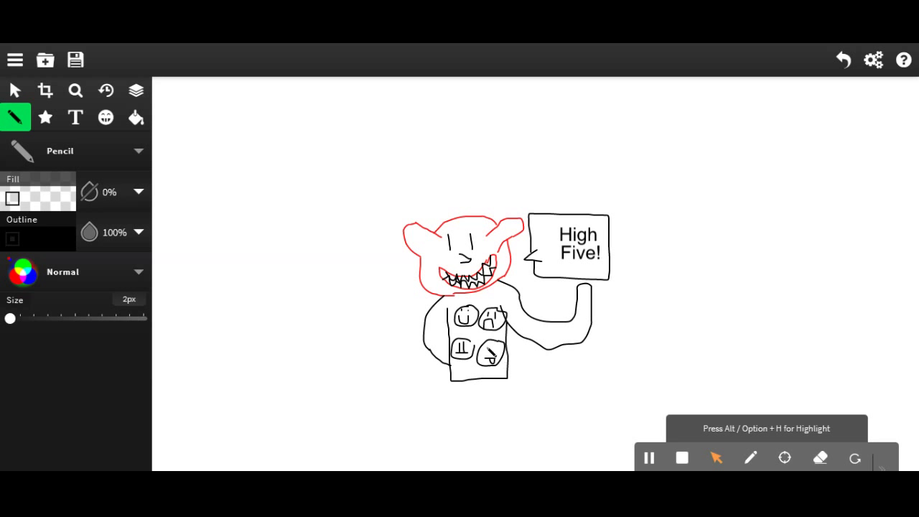
left_click_drag(489, 344, 495, 356)
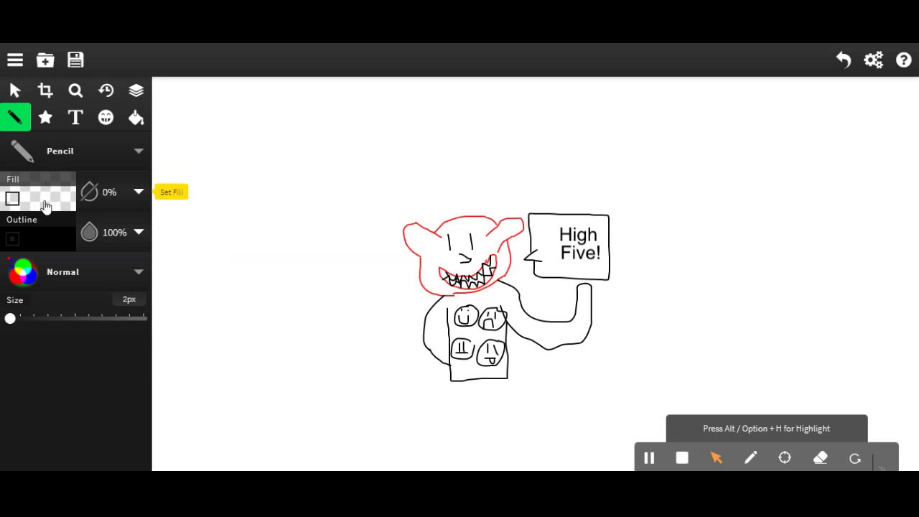
Set the Pencil's outline colour to dark blue (#07016d) and draw two trouser legs below the torso
left_click(39, 228)
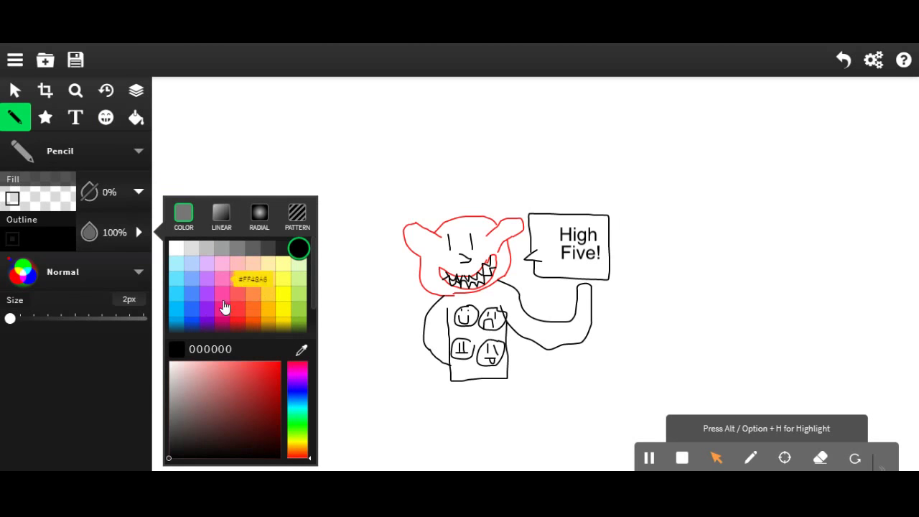
left_click(290, 388)
left_click_drag(292, 392, 292, 398)
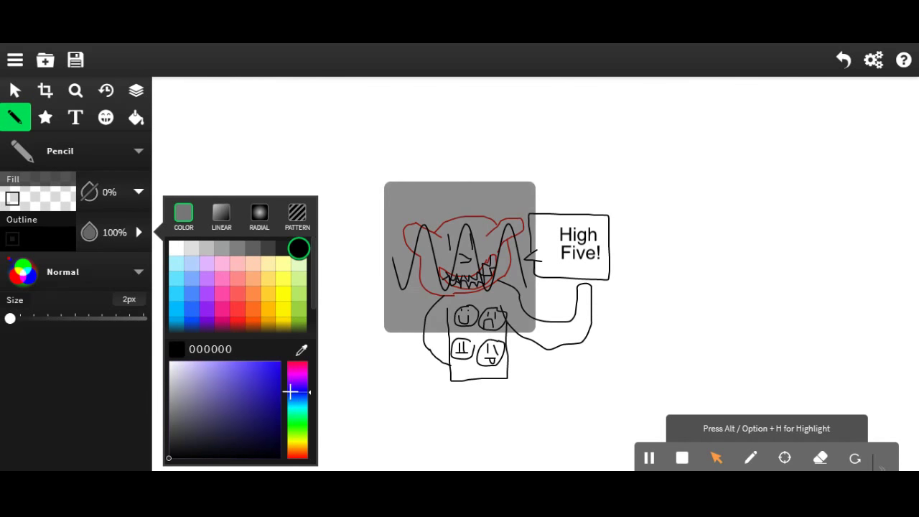
left_click_drag(272, 433, 279, 420)
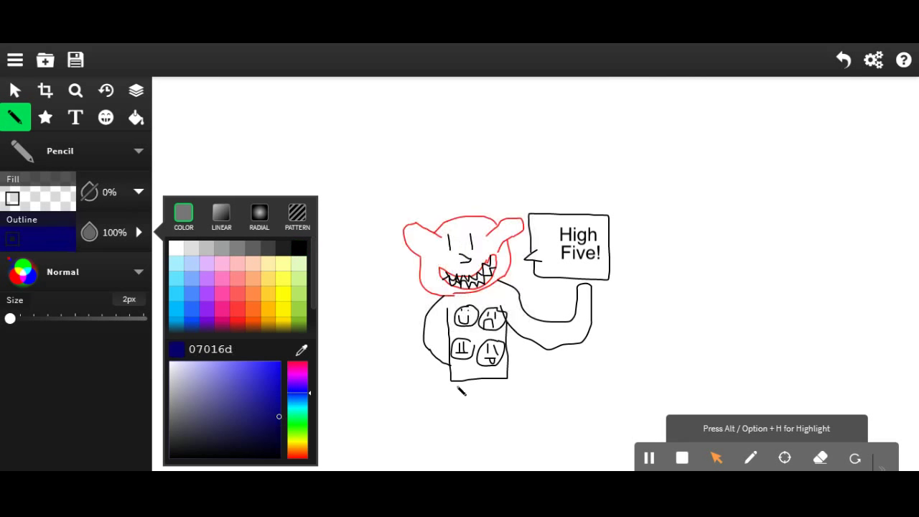
left_click_drag(452, 382, 452, 433)
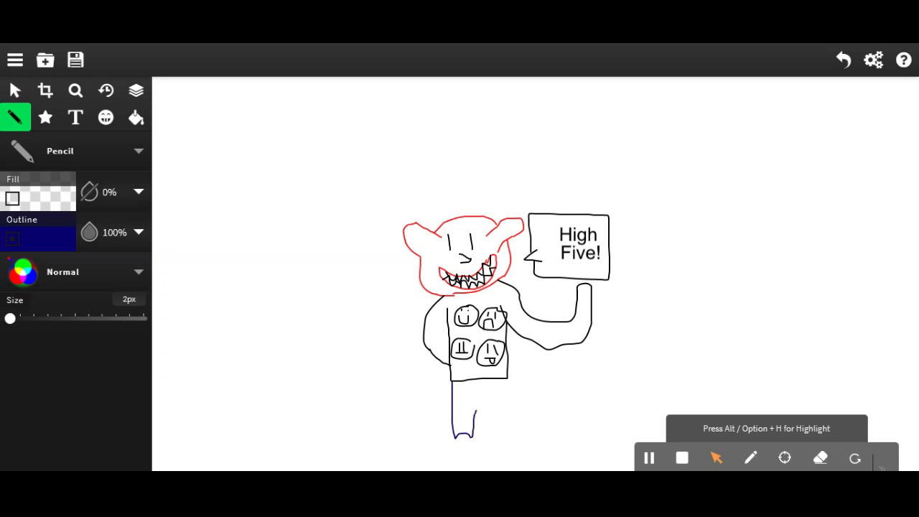
left_click_drag(481, 396, 496, 423)
left_click_drag(522, 435, 513, 395)
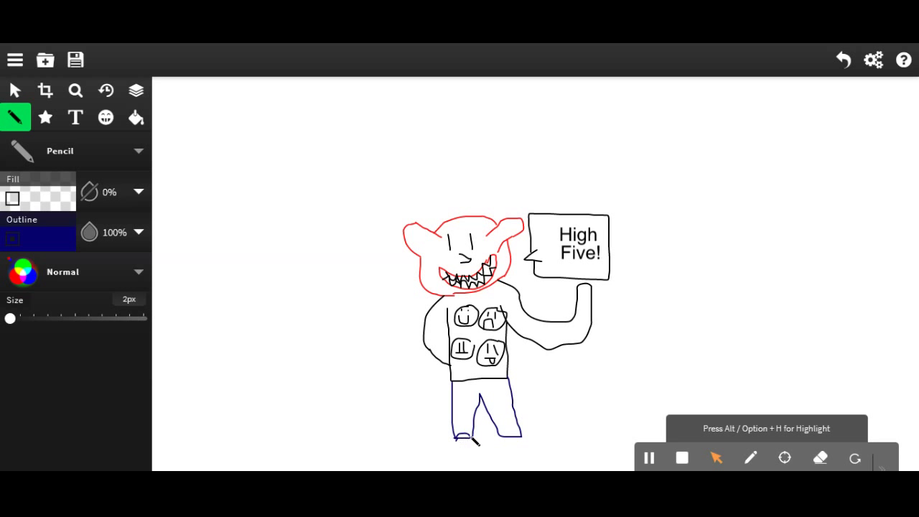
Set the Pencil's outline colour to white (#ffffff) and paint over the stray curved line at the first trouser leg's hem
left_click(12, 241)
left_click(176, 248)
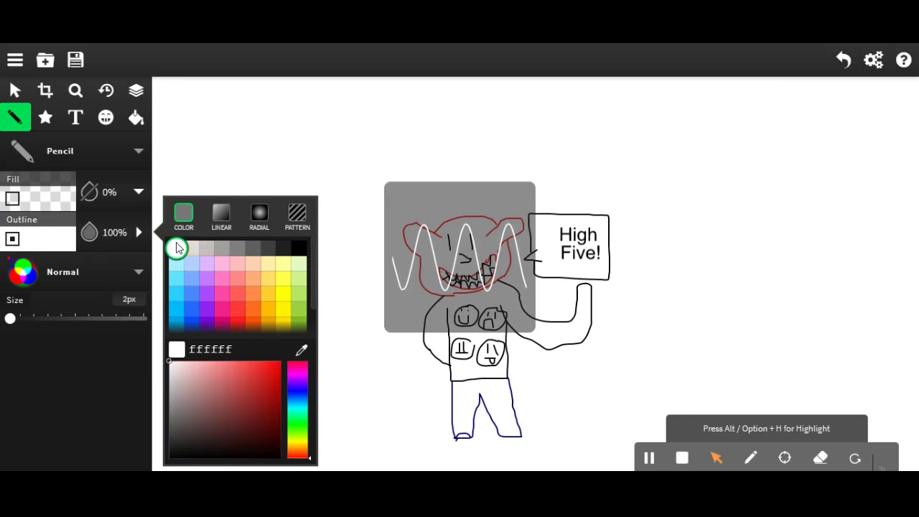
left_click(463, 439)
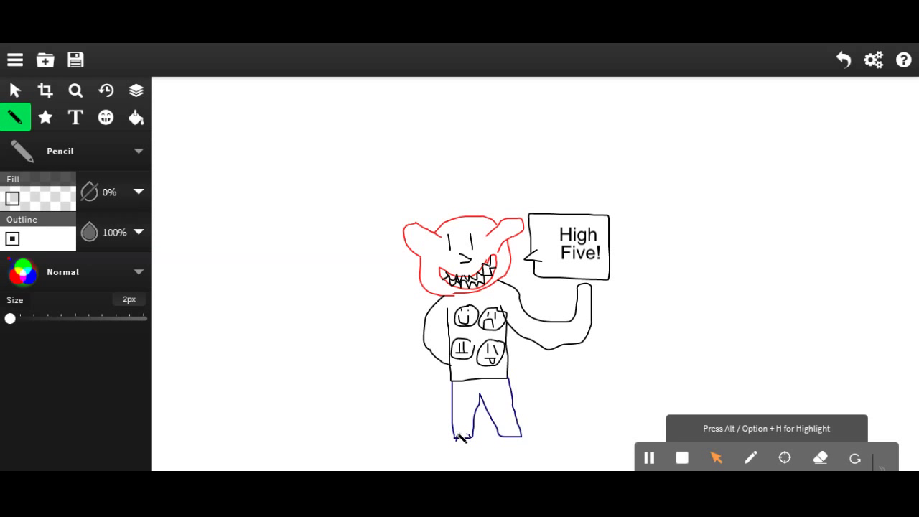
left_click_drag(455, 436, 468, 435)
Set the Pencil's outline colour back to a dark blue (#04027b)
left_click(29, 236)
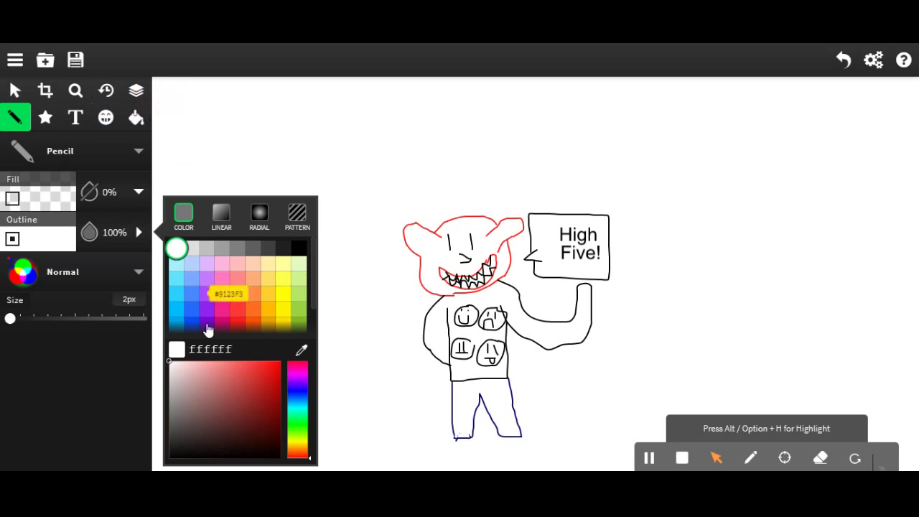
left_click(293, 392)
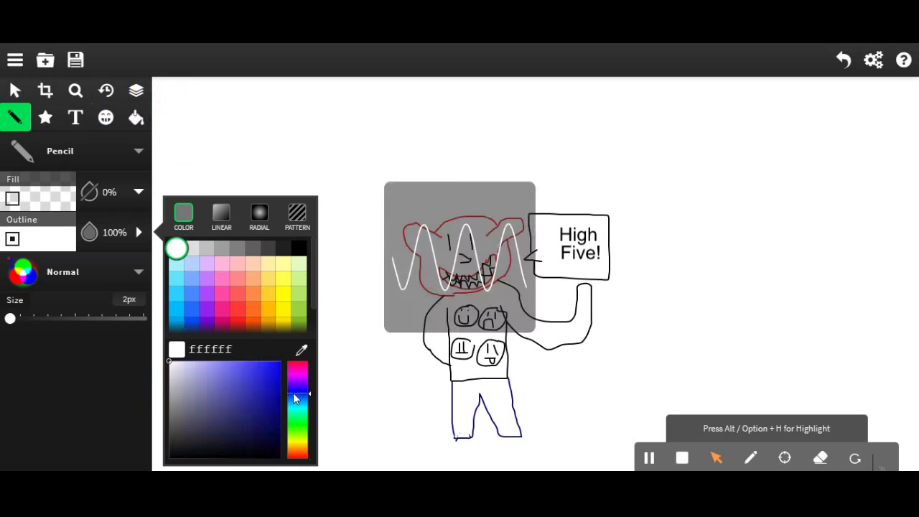
left_click_drag(276, 412, 278, 411)
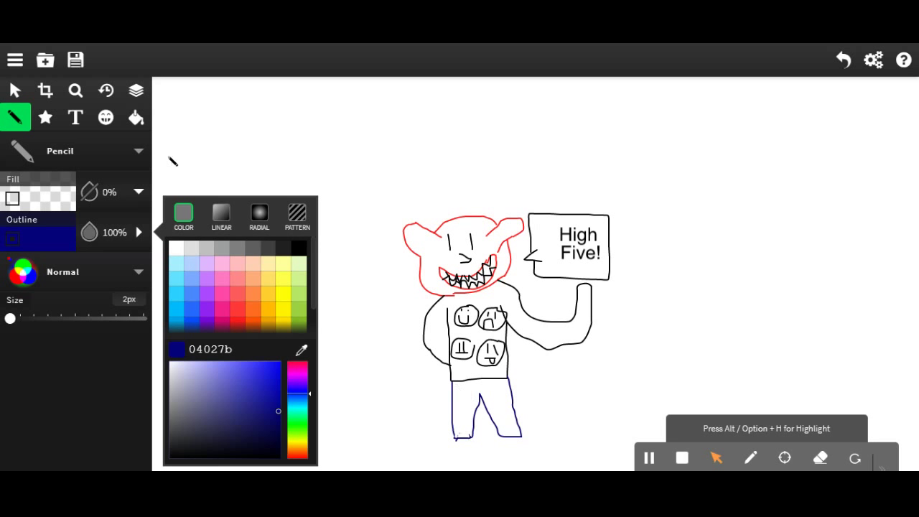
Try to colour the trousers dark purple (#350492) with the Vector Fill
left_click(135, 118)
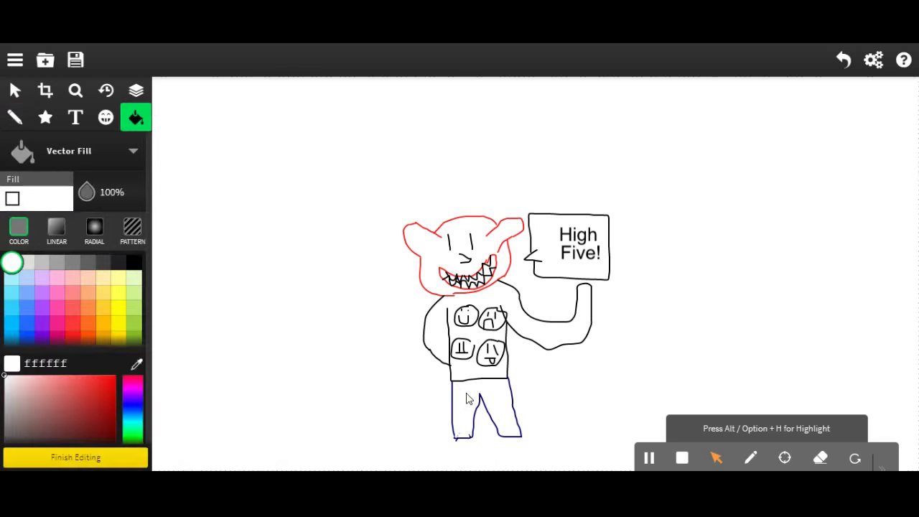
left_click(128, 401)
left_click_drag(109, 407, 112, 417)
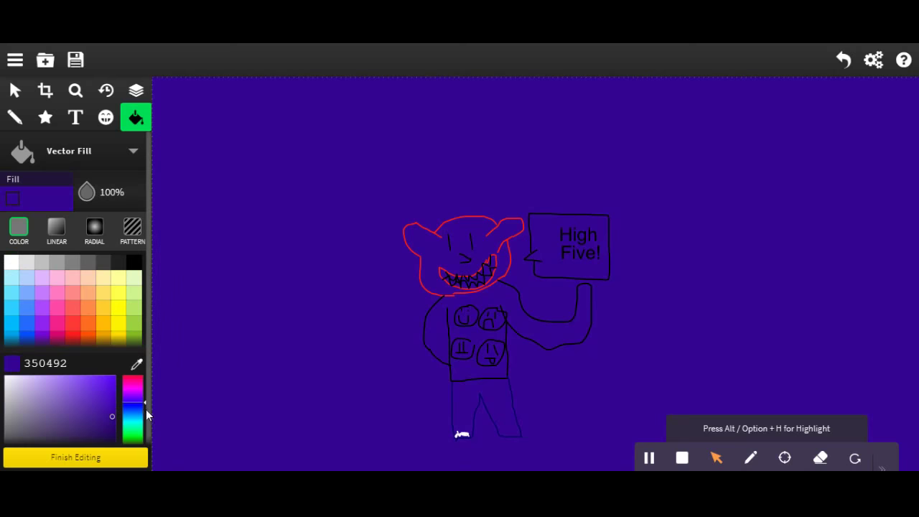
left_click(459, 431)
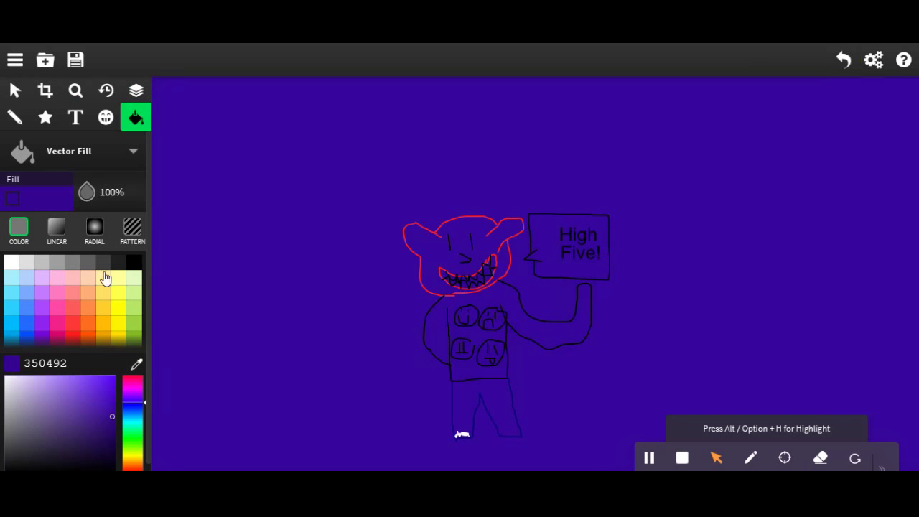
Fill the canvas background with white (#ffffff) using the Vector Fill
left_click(12, 263)
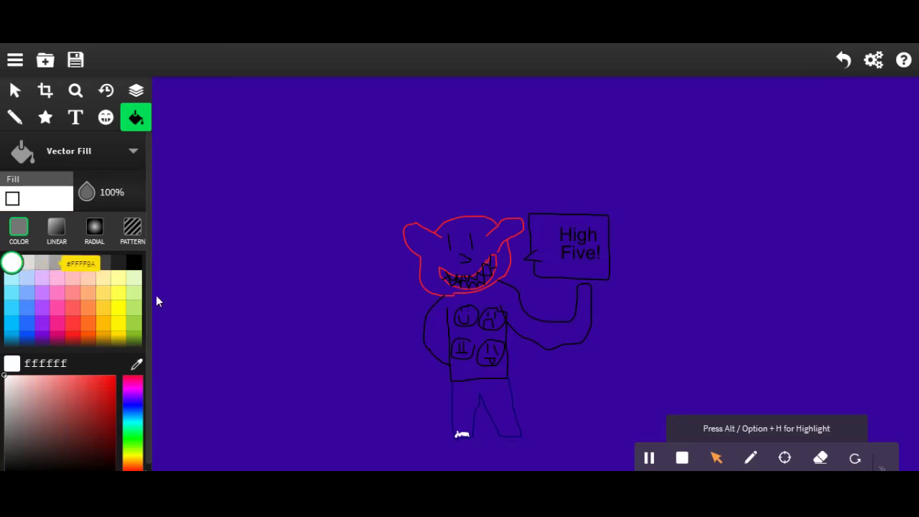
left_click(312, 294)
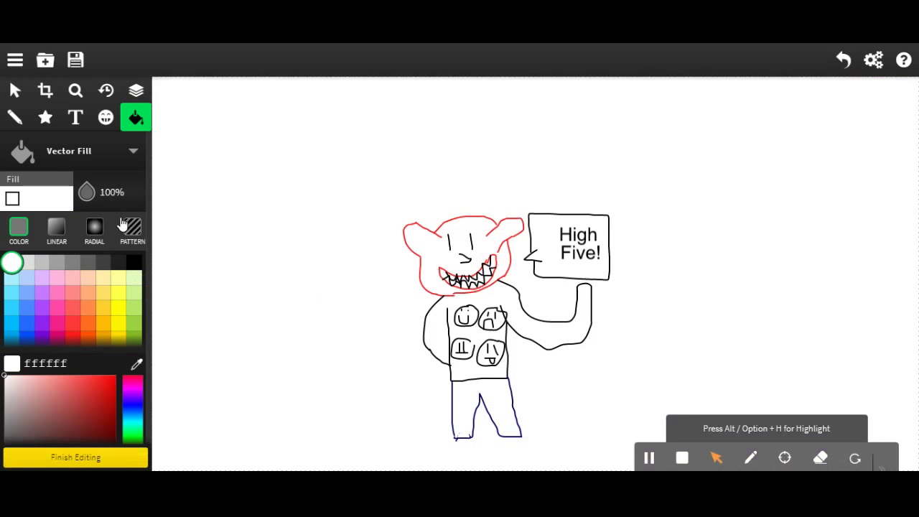
Colour both trouser legs dark blue with the Pencil, using sizes 36 px and 29 px
left_click(18, 120)
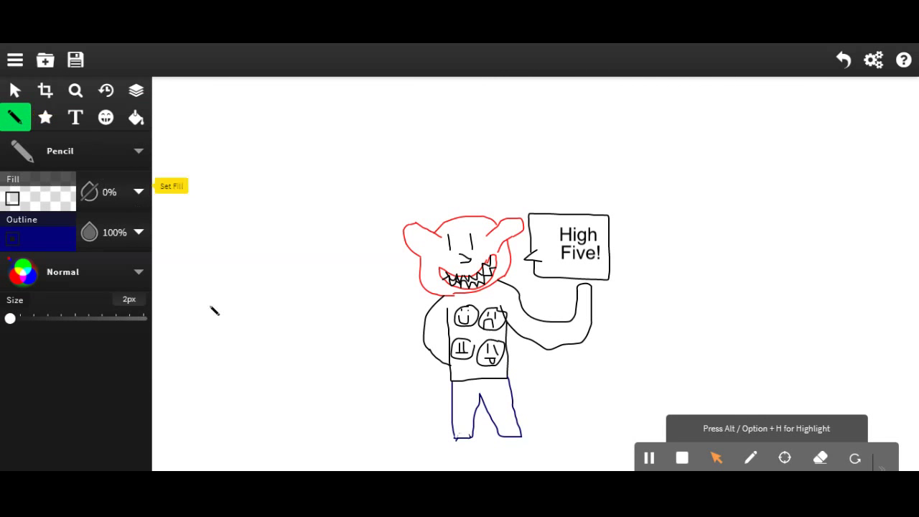
mouse_move(10, 319)
left_mouse_down()
mouse_move(41, 323)
mouse_move(28, 321)
left_mouse_up()
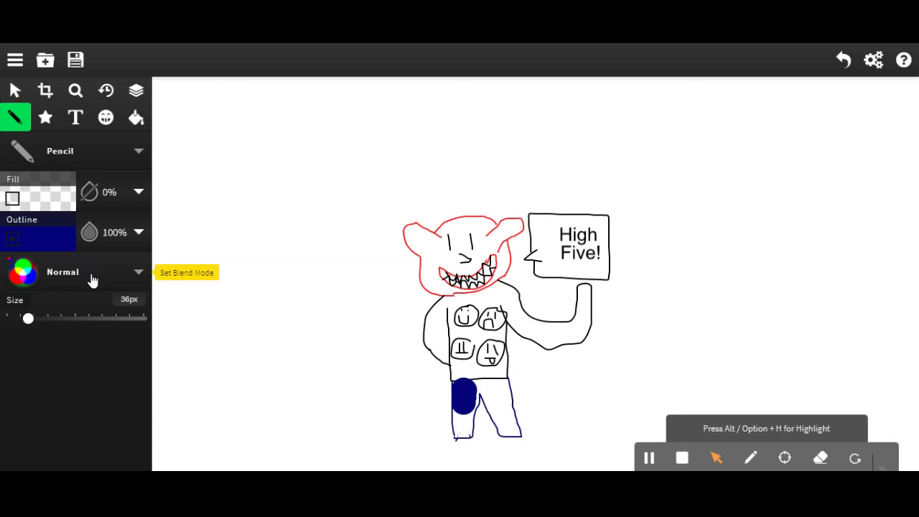
left_click_drag(29, 319, 11, 320)
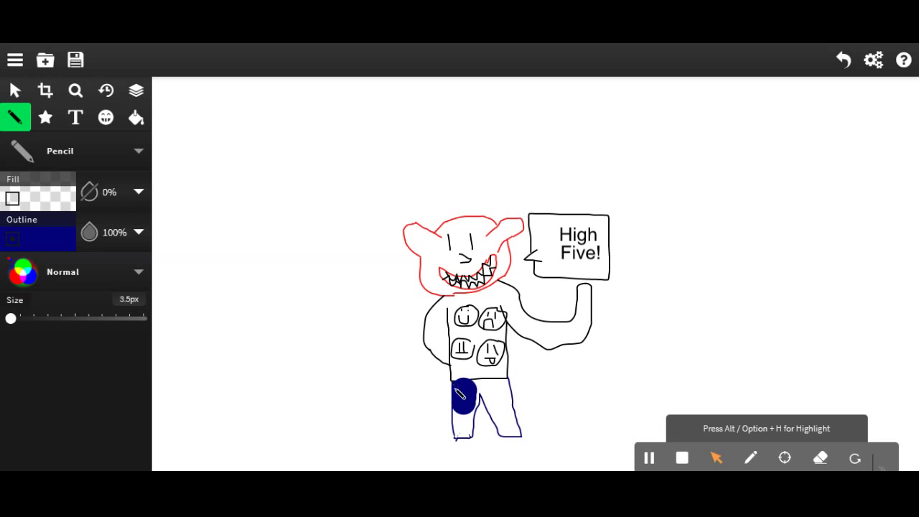
left_click_drag(11, 320, 24, 320)
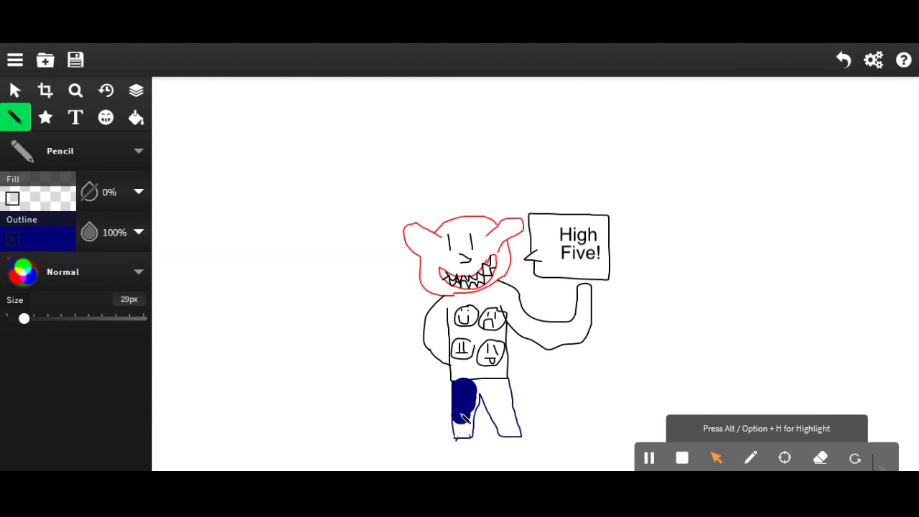
mouse_move(463, 416)
left_mouse_down()
mouse_move(472, 438)
mouse_move(479, 409)
mouse_move(471, 391)
mouse_move(479, 390)
mouse_move(513, 431)
mouse_move(506, 385)
mouse_move(515, 421)
mouse_move(484, 386)
mouse_move(502, 394)
mouse_move(513, 422)
mouse_move(492, 427)
mouse_move(517, 439)
mouse_move(509, 424)
mouse_move(470, 441)
left_mouse_up()
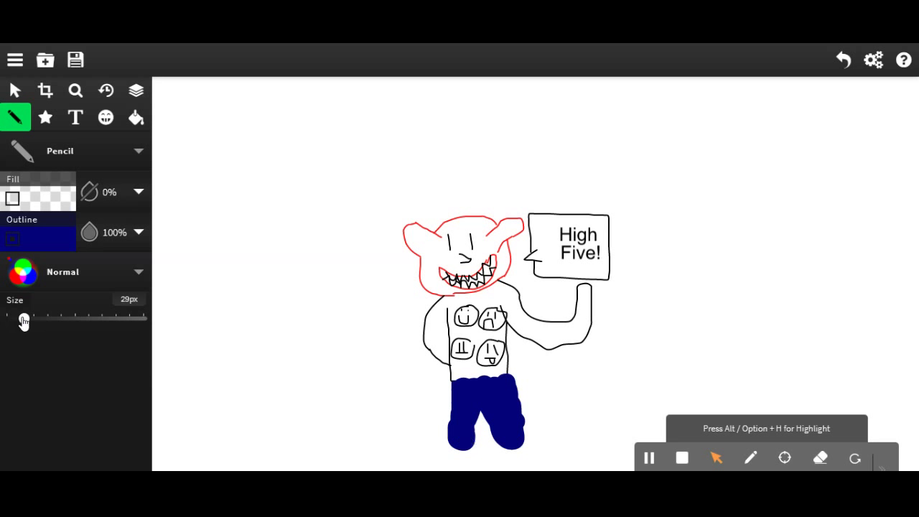
Draw a black (#000000) belt with loops across the trousers' waist at 4.8 px and fill it in at 15 px
left_click_drag(23, 321, 12, 320)
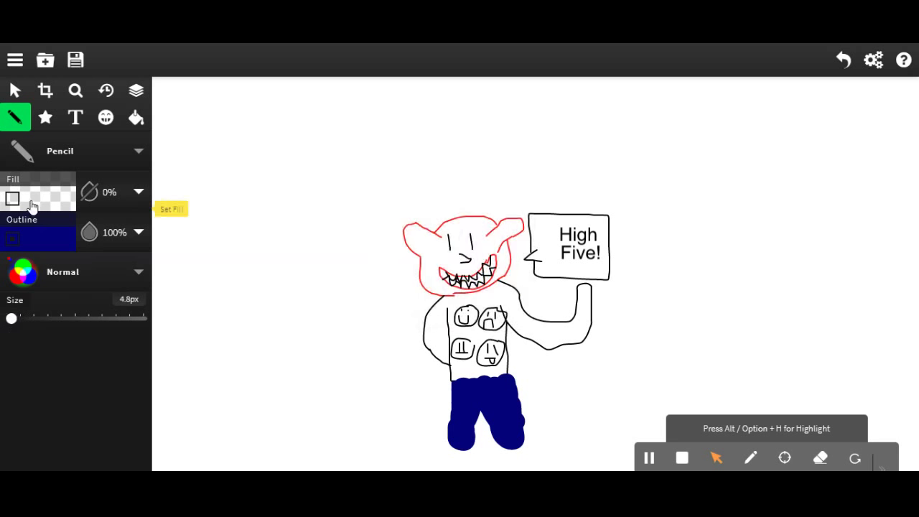
left_click(28, 233)
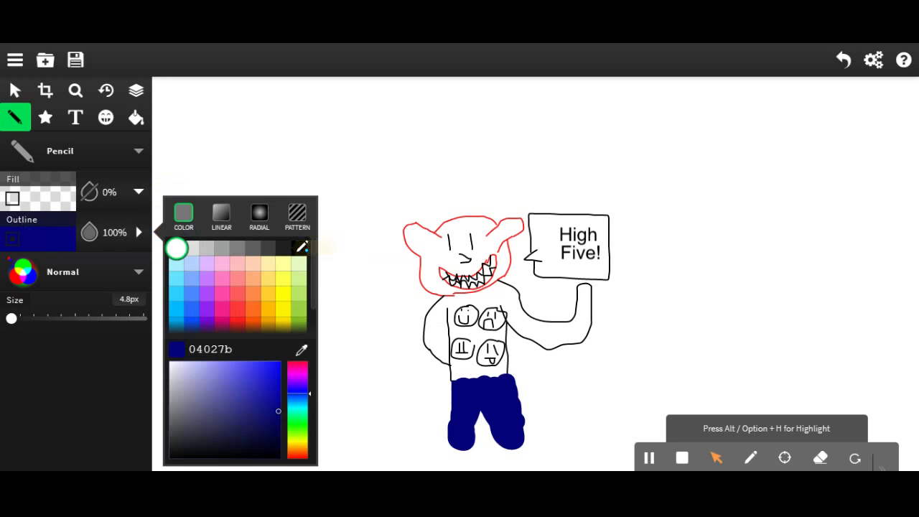
left_click(298, 248)
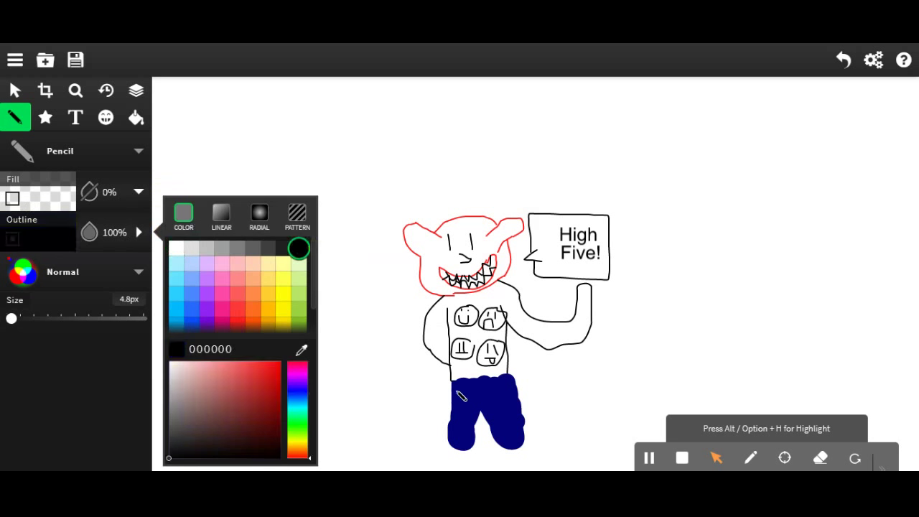
left_click_drag(457, 403, 468, 388)
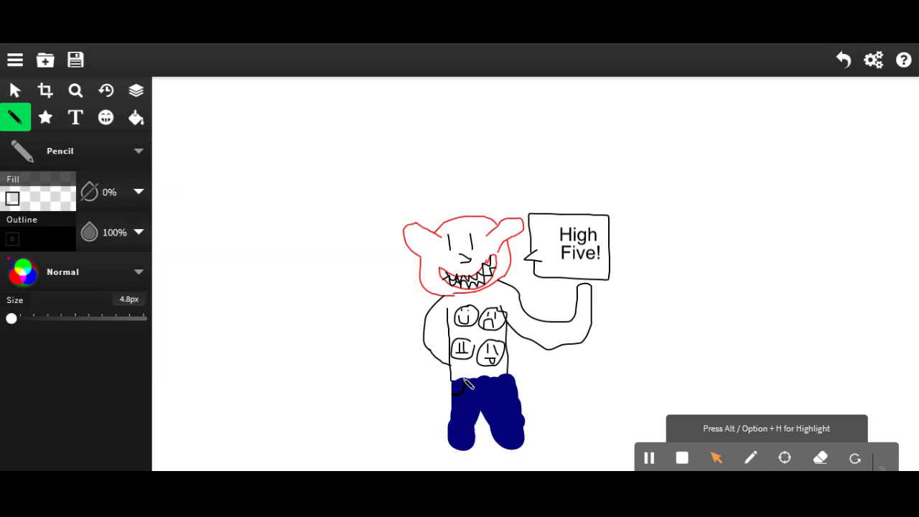
left_click_drag(498, 379, 514, 396)
left_click_drag(462, 385, 492, 385)
mouse_move(463, 393)
left_mouse_down()
mouse_move(518, 385)
mouse_move(503, 393)
mouse_move(515, 395)
left_mouse_up()
left_click_drag(455, 393, 473, 391)
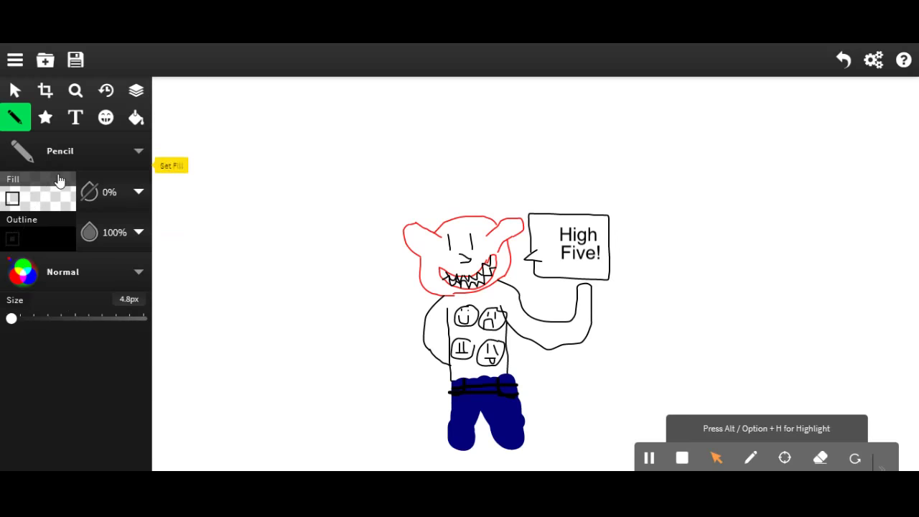
left_click_drag(13, 323, 17, 323)
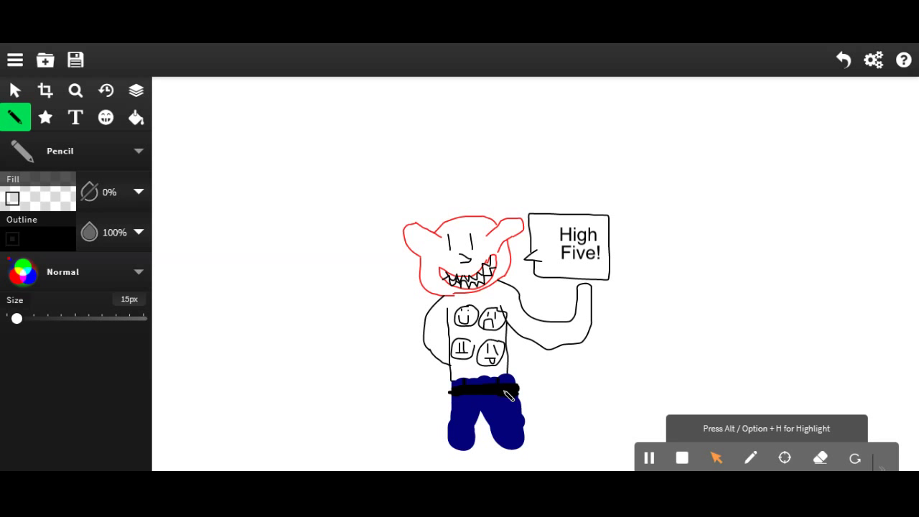
Draw a grey (#7f7f7f) buckle on the middle of the belt with a 3.5 px Pencil
left_click_drag(16, 318, 11, 321)
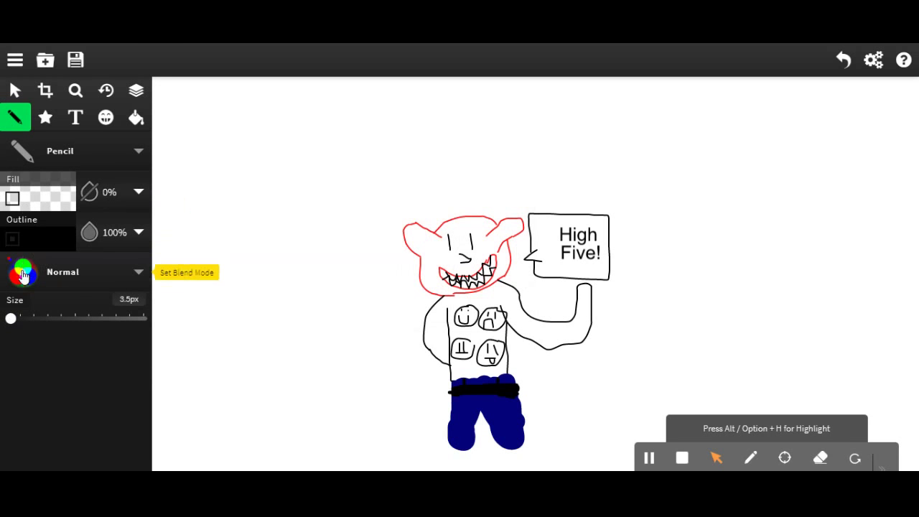
left_click(18, 243)
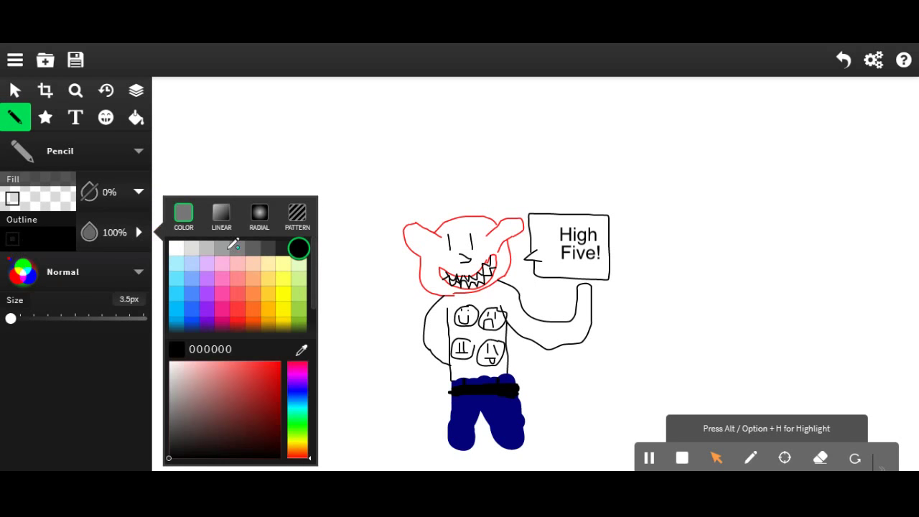
left_click(237, 250)
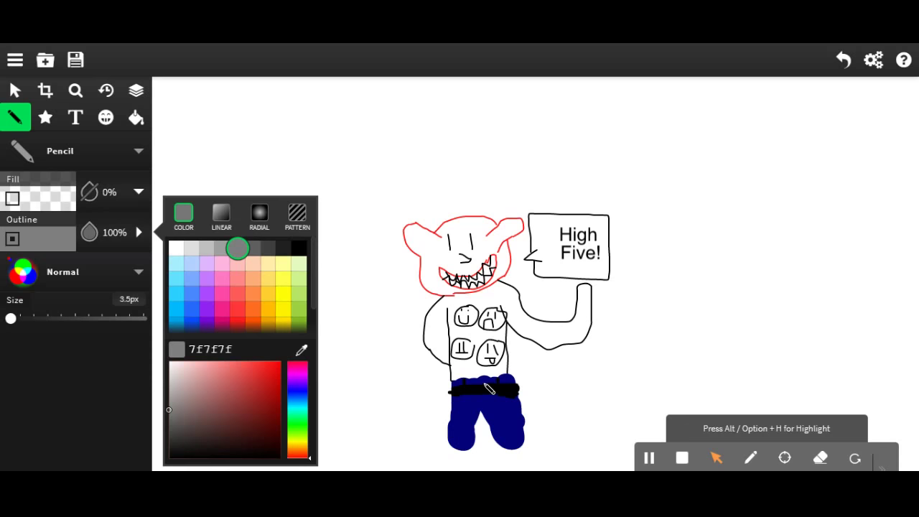
left_click(488, 388)
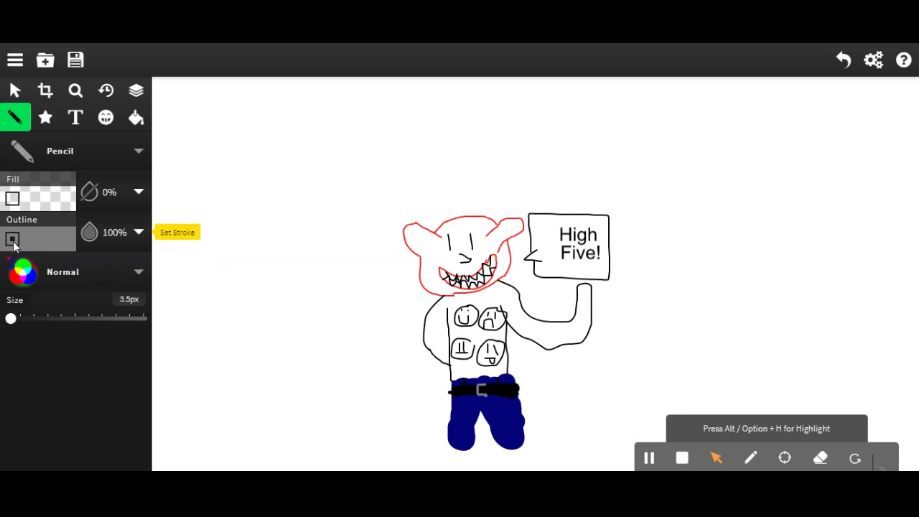
Draw a large black shoe at the end of each trouser leg with a 20 px Pencil
left_click(47, 239)
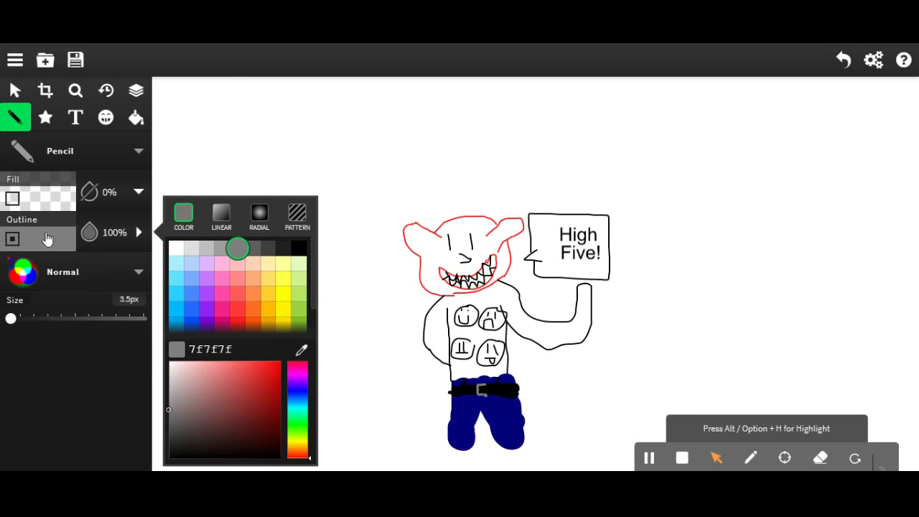
left_click(298, 247)
left_click(11, 319)
left_click_drag(12, 319, 19, 318)
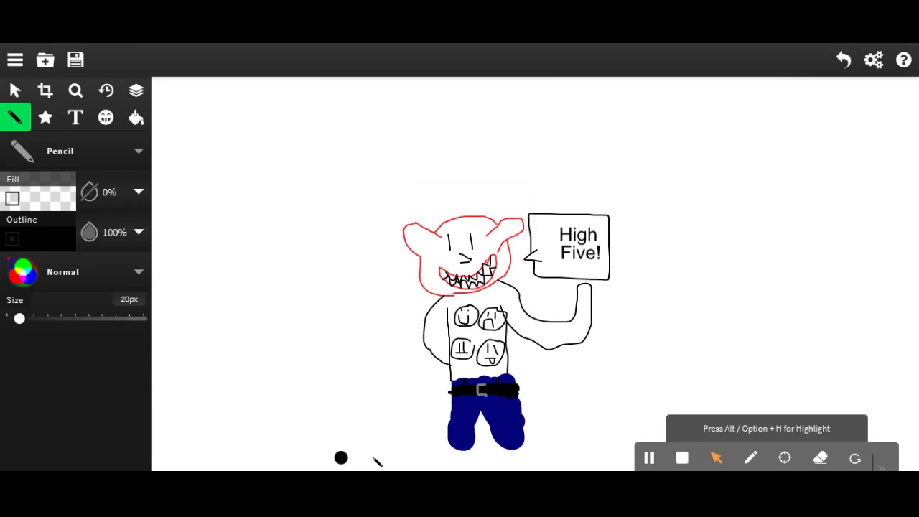
mouse_move(451, 441)
left_mouse_down()
mouse_move(432, 459)
mouse_move(452, 457)
left_mouse_up()
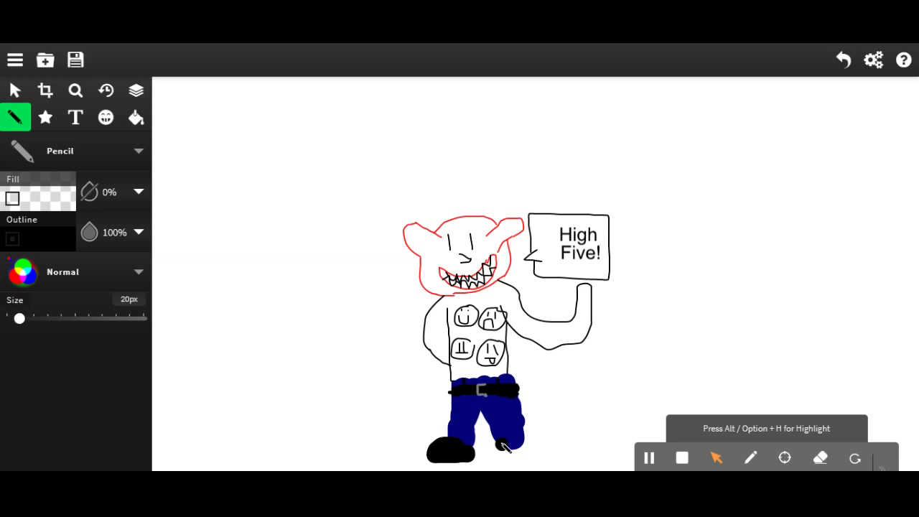
mouse_move(502, 441)
left_mouse_down()
mouse_move(488, 442)
mouse_move(485, 459)
mouse_move(533, 467)
mouse_move(530, 446)
mouse_move(514, 441)
left_mouse_up()
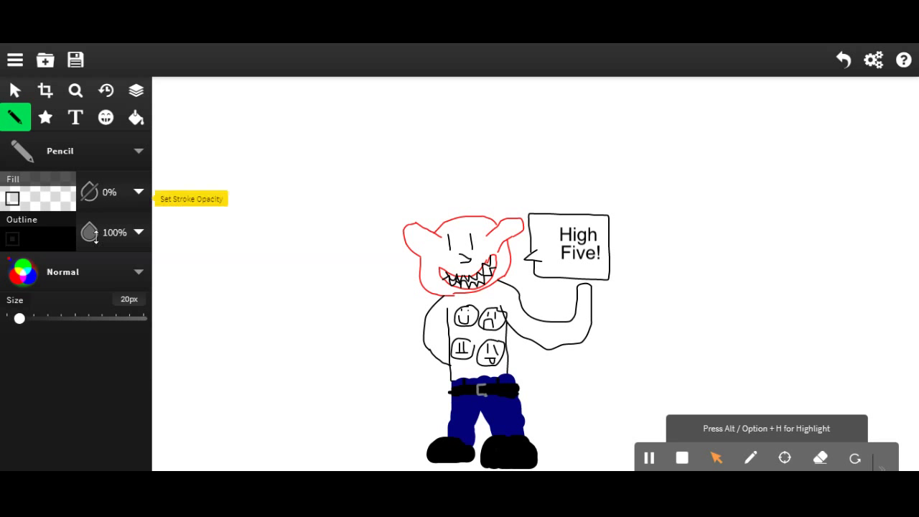
Colour the head and ears red (#ff1b1b) around the toothy mouth at 20 px, and touch up the edges at 4.8 px
left_click(36, 244)
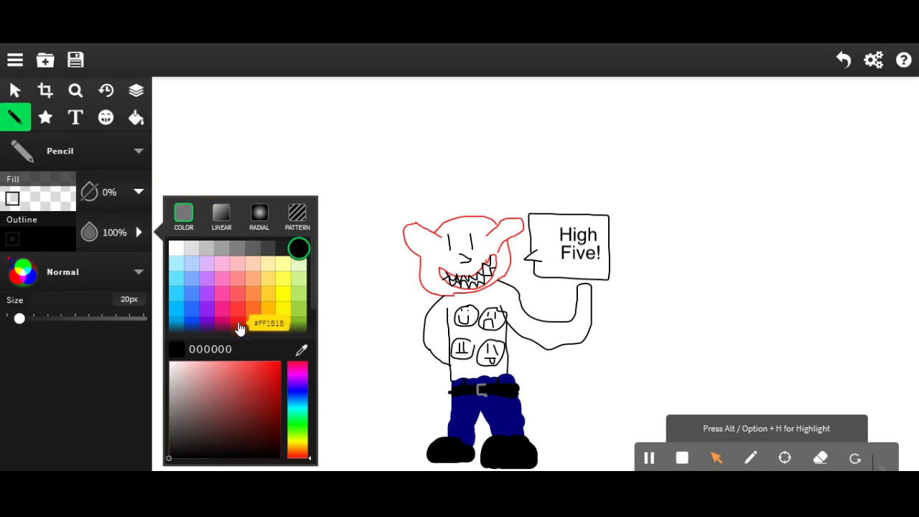
left_click(238, 325)
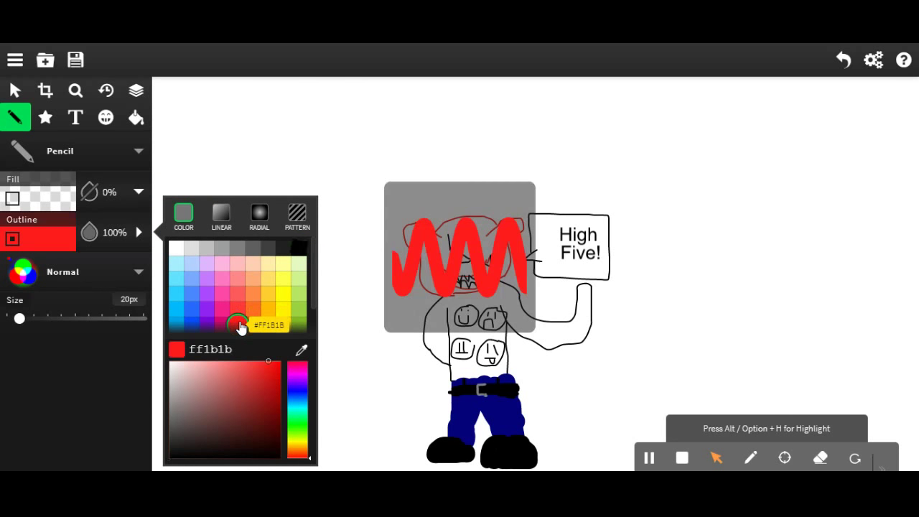
mouse_move(436, 255)
left_mouse_down()
mouse_move(412, 248)
mouse_move(410, 224)
mouse_move(432, 232)
mouse_move(434, 247)
left_mouse_up()
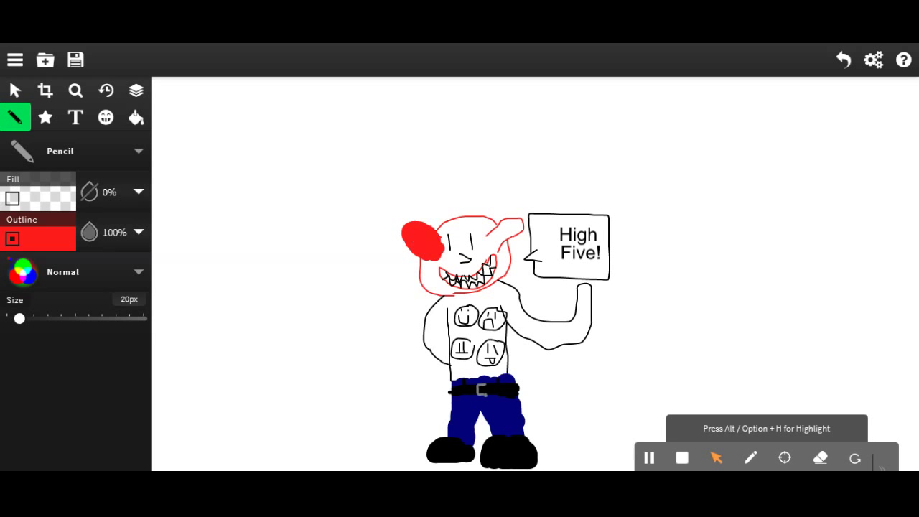
mouse_move(450, 229)
left_mouse_down()
mouse_move(488, 222)
mouse_move(491, 239)
mouse_move(512, 224)
left_mouse_up()
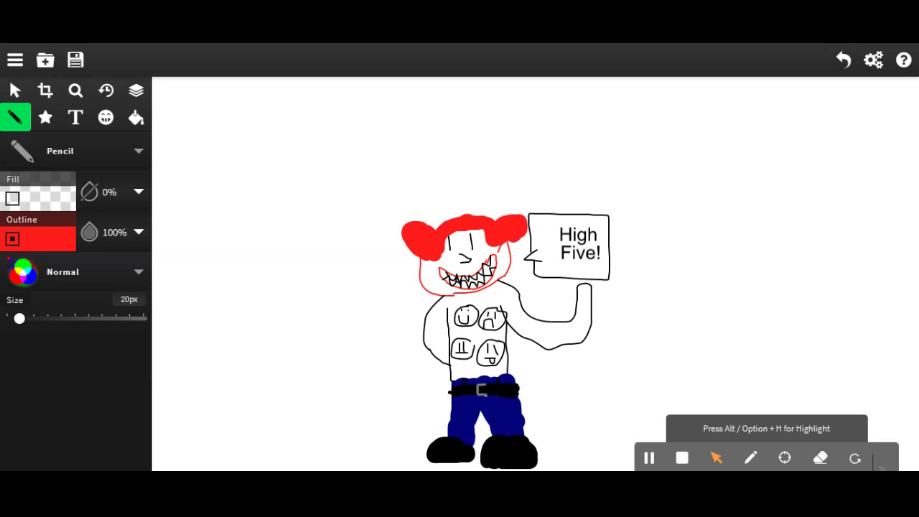
left_click_drag(499, 249, 506, 277)
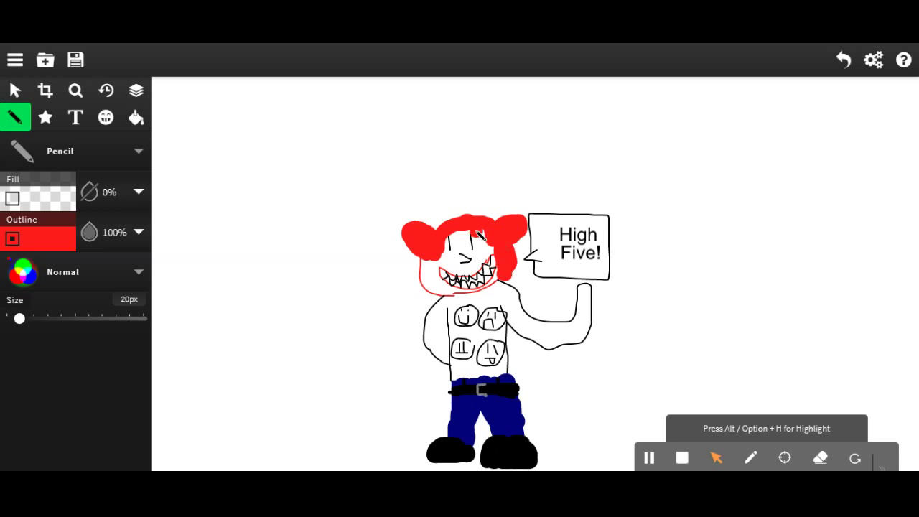
left_click_drag(485, 252, 481, 257)
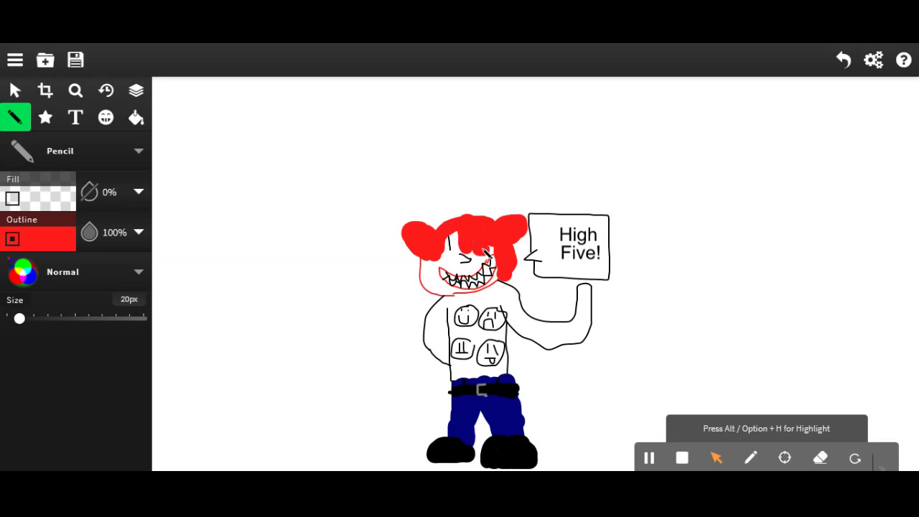
mouse_move(473, 244)
left_mouse_down()
mouse_move(446, 244)
mouse_move(459, 240)
mouse_move(446, 248)
mouse_move(457, 251)
mouse_move(448, 261)
mouse_move(477, 262)
mouse_move(430, 267)
mouse_move(427, 291)
mouse_move(440, 290)
left_mouse_up()
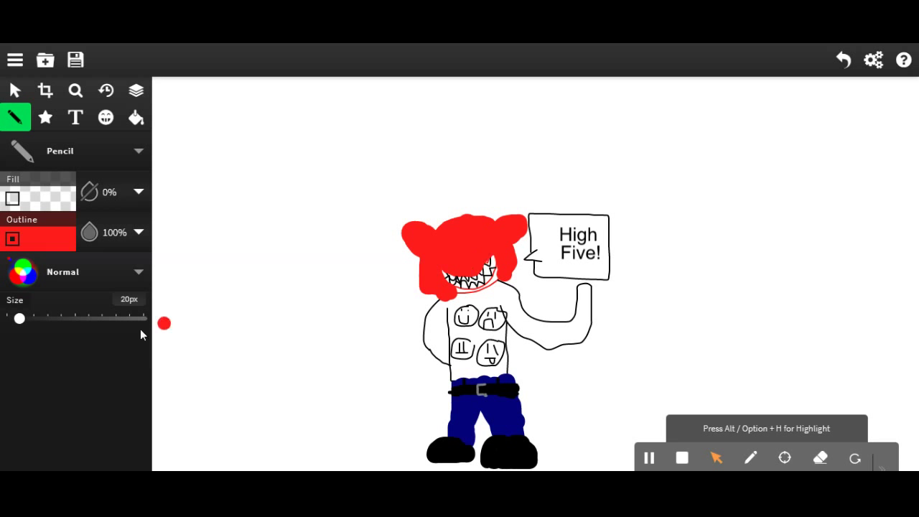
left_click_drag(20, 320, 11, 321)
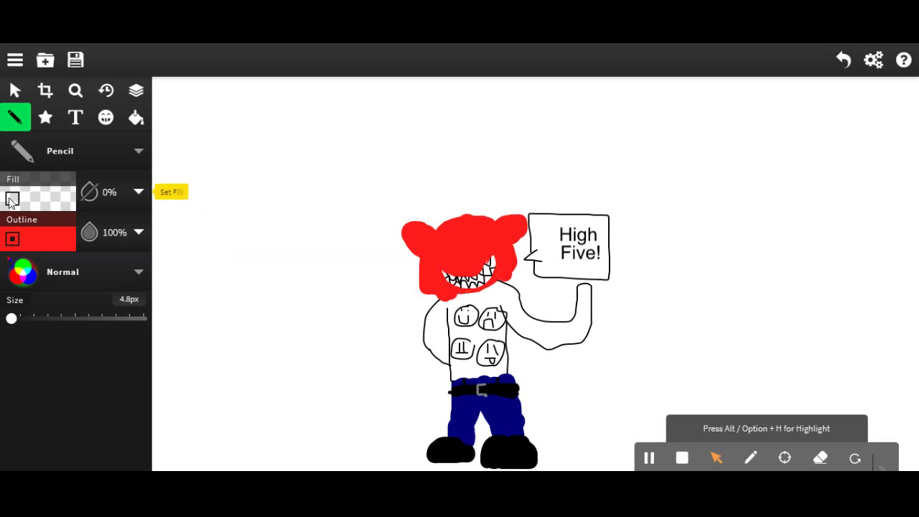
Set the Pencil's outline colour to black (#000000) and redraw the two eyes and the nose on the red face
left_click(27, 246)
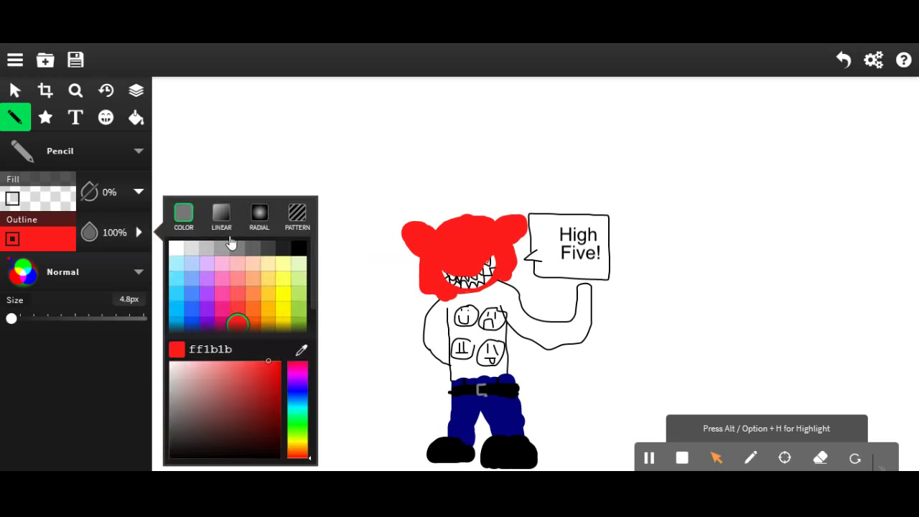
left_click(300, 248)
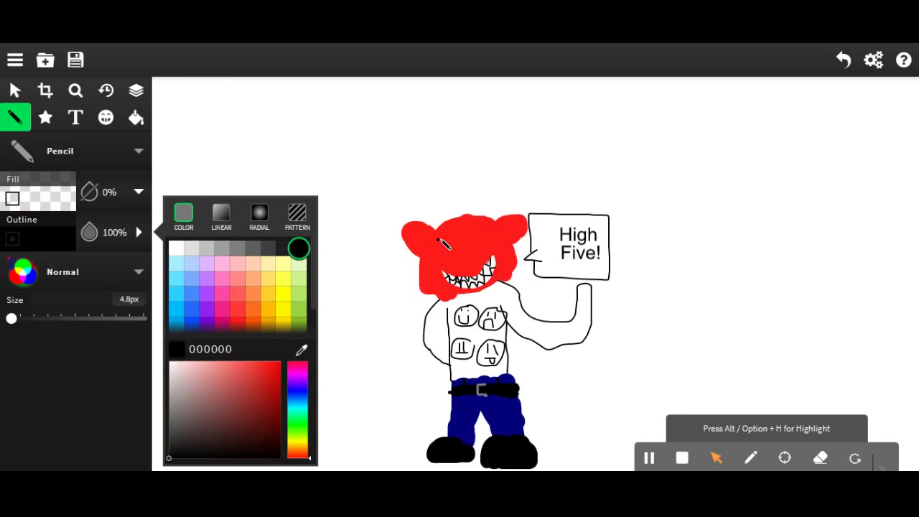
mouse_move(454, 238)
left_mouse_down()
mouse_move(454, 252)
mouse_move(474, 251)
mouse_move(460, 272)
left_mouse_up()
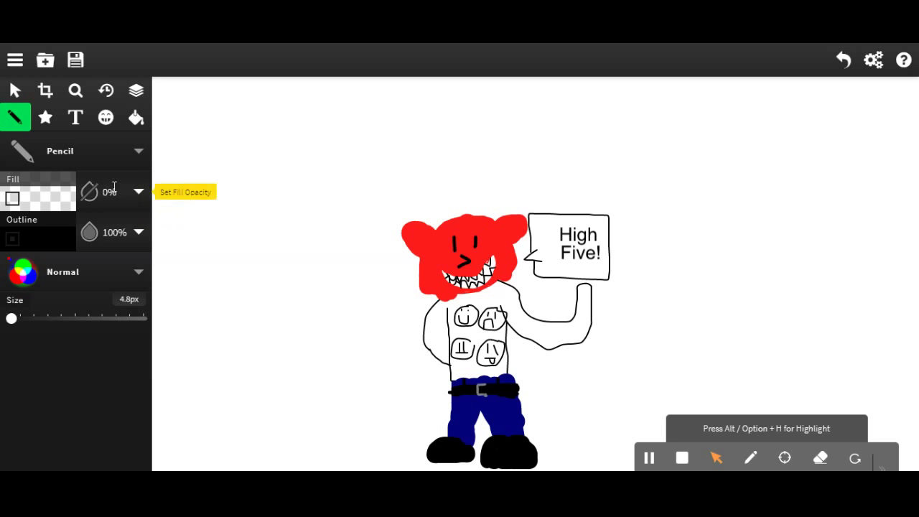
Add an Arial text caption reading "The red high five ogre" above the red creature
left_click(75, 117)
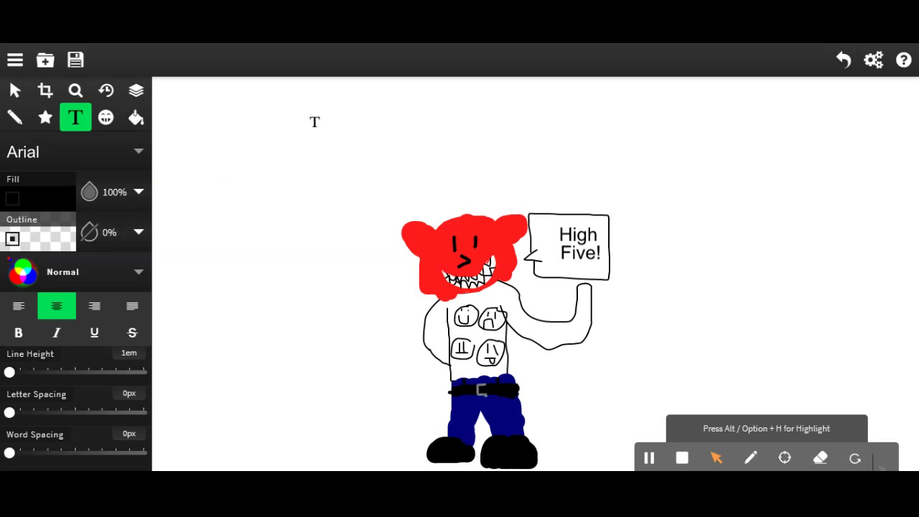
left_click(290, 103)
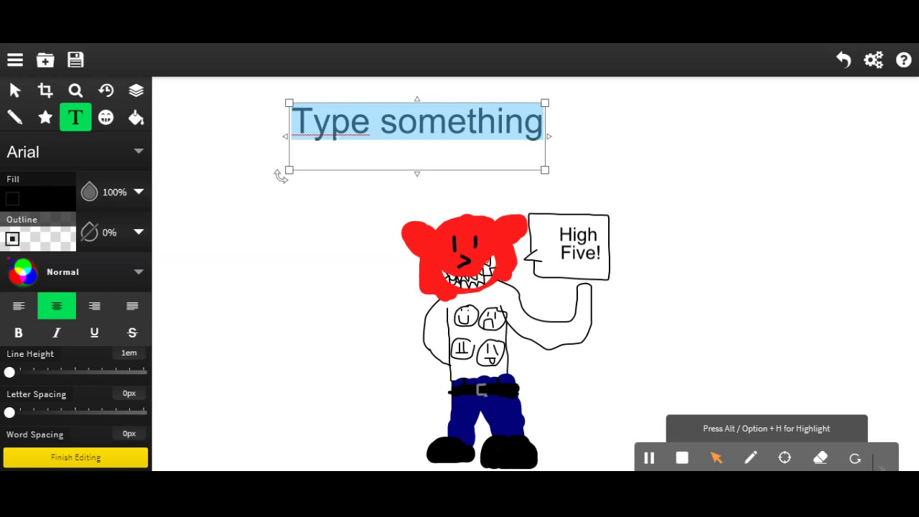
left_click(539, 139)
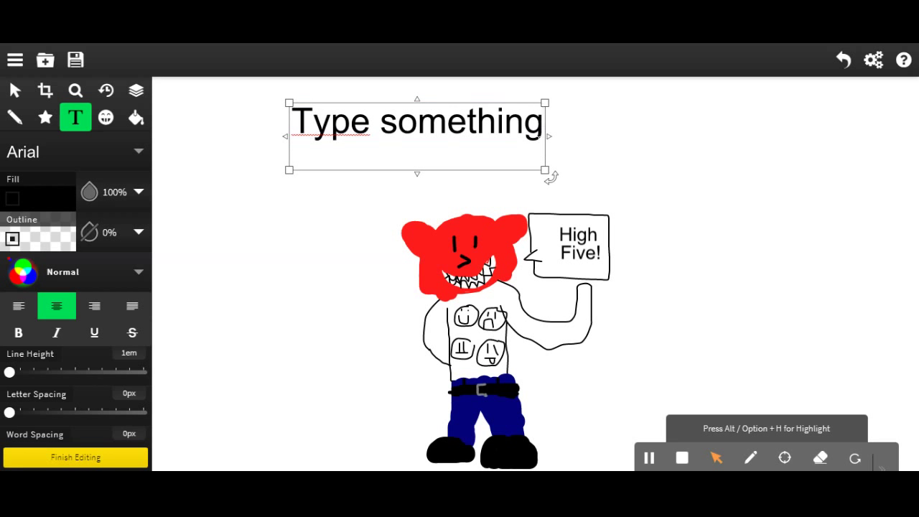
key("BackSpace")
key("BackSpace")
key("BackSpace")
key("BackSpace")
key("BackSpace")
key("BackSpace")
key("BackSpace")
key("BackSpace")
key("BackSpace")
key("BackSpace")
key("BackSpace")
key("BackSpace")
key("BackSpace")
key("BackSpace")
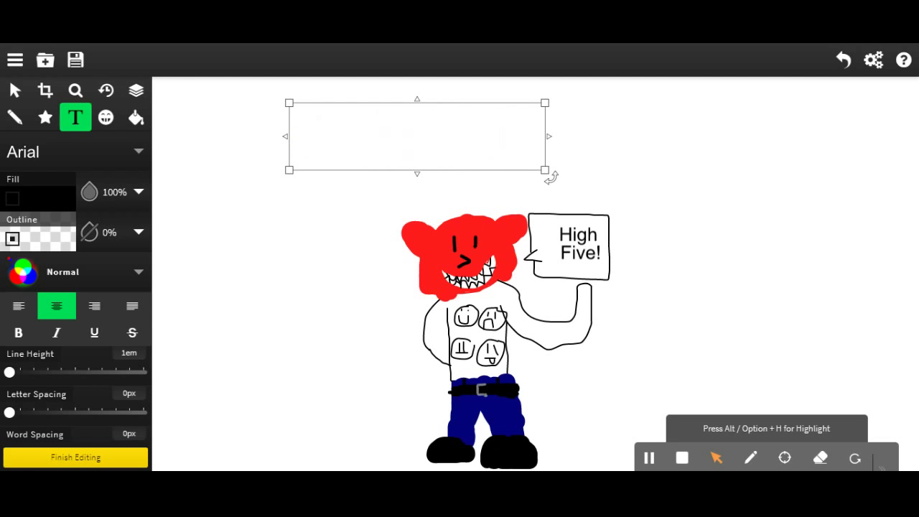
type("T")
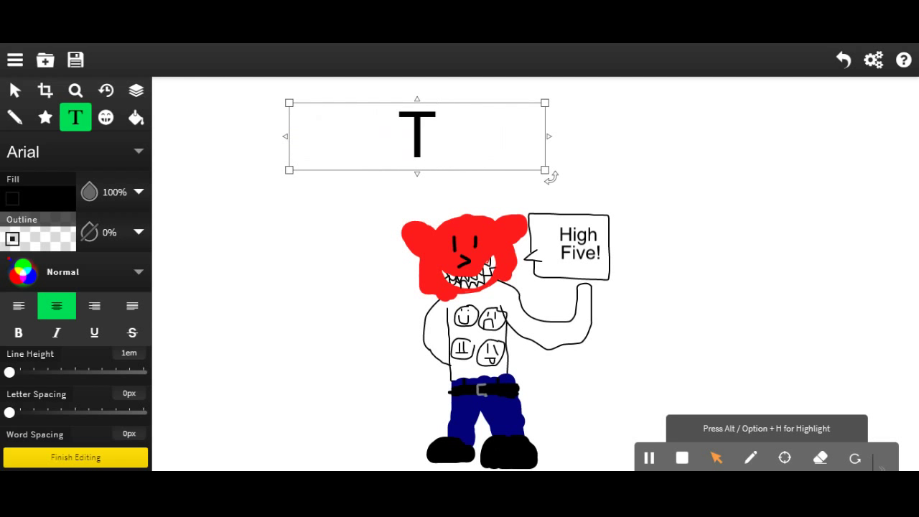
type("he")
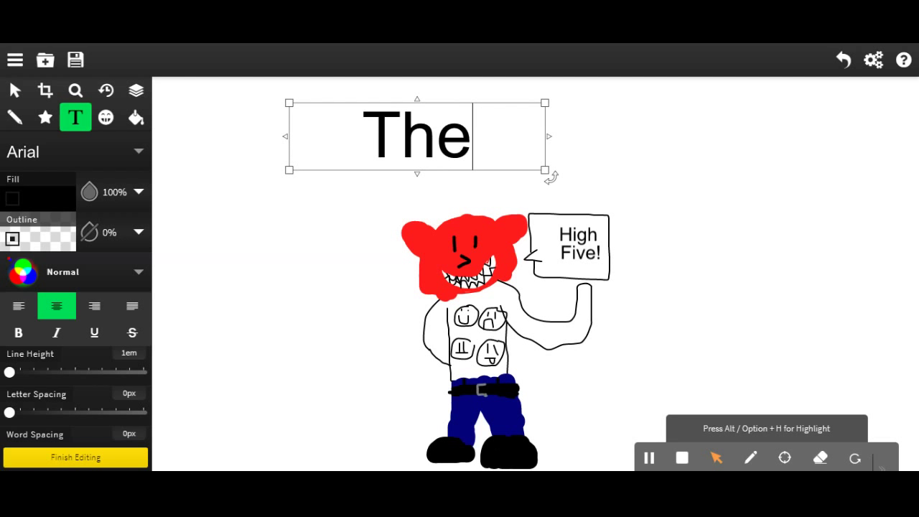
type("re")
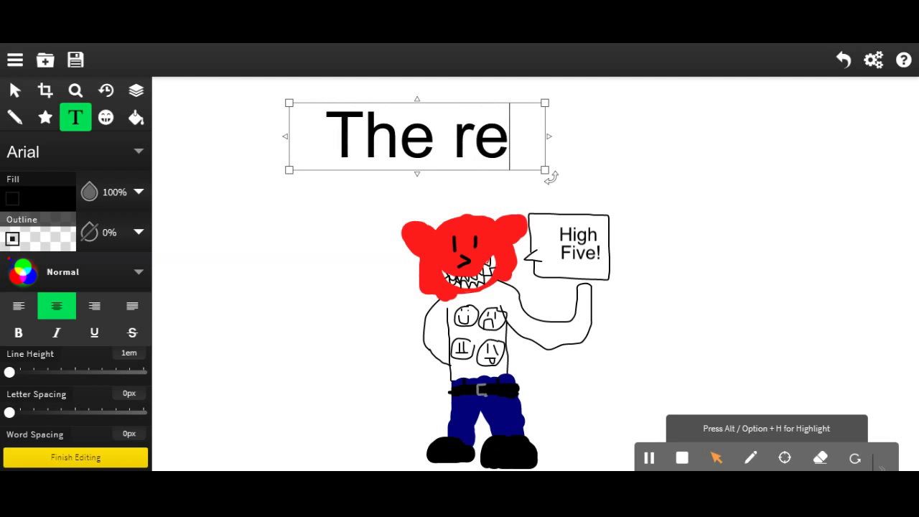
type("d hi")
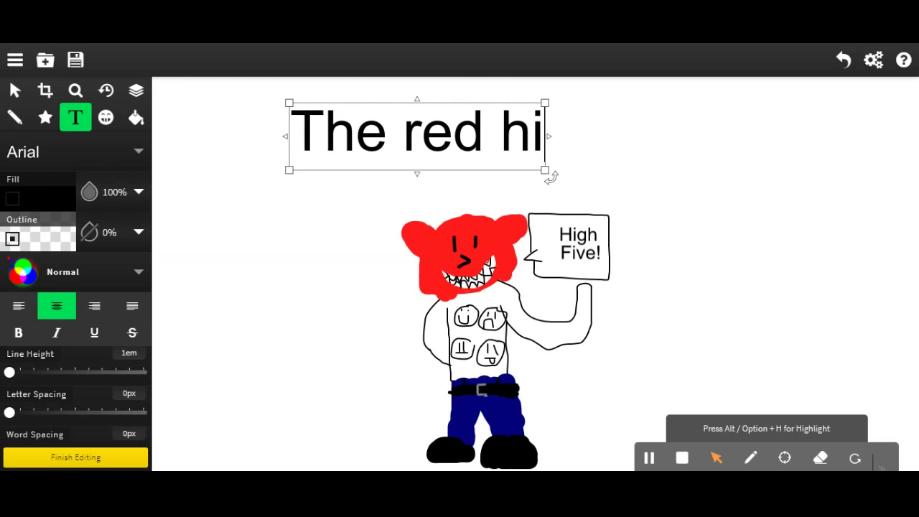
type("gh five")
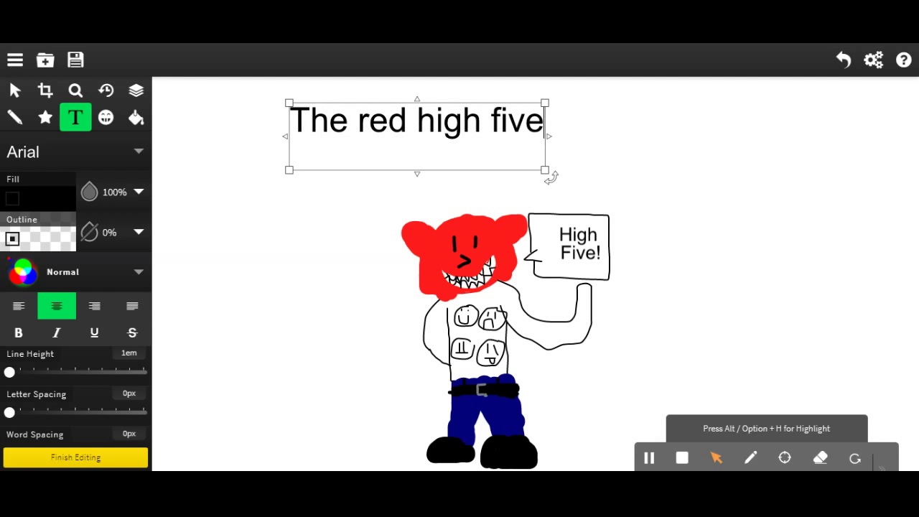
type(" o")
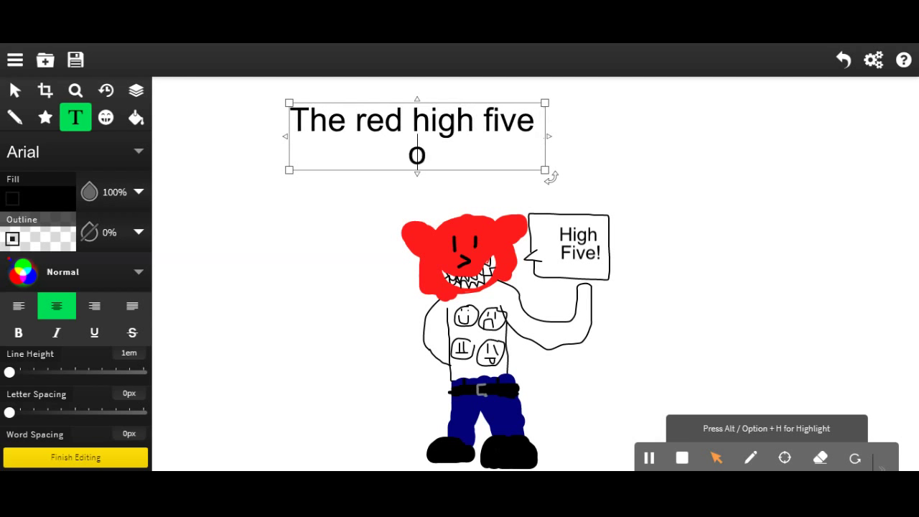
type("gre")
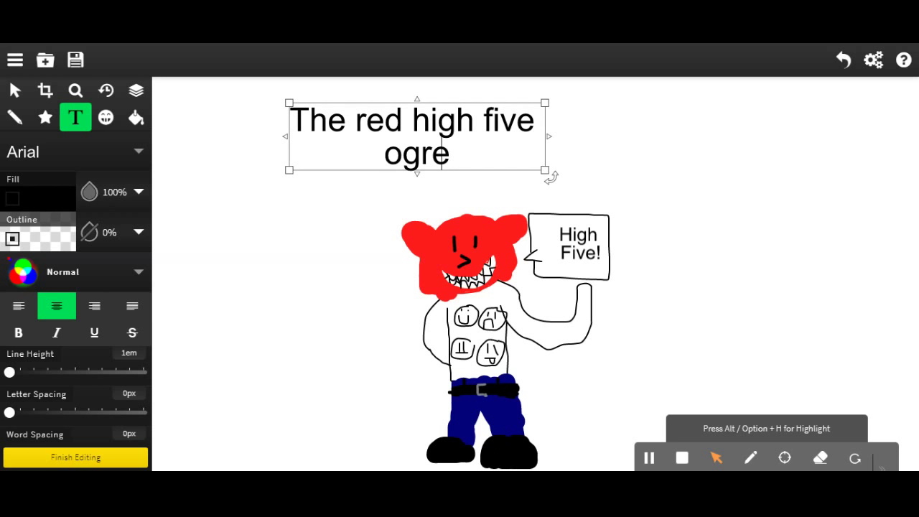
Undo the caption and every stroke of the red creature drawing until the canvas is blank
left_click(842, 62)
left_click(842, 62)
left_click(842, 62)
left_click(842, 62)
left_click(842, 62)
left_click(842, 62)
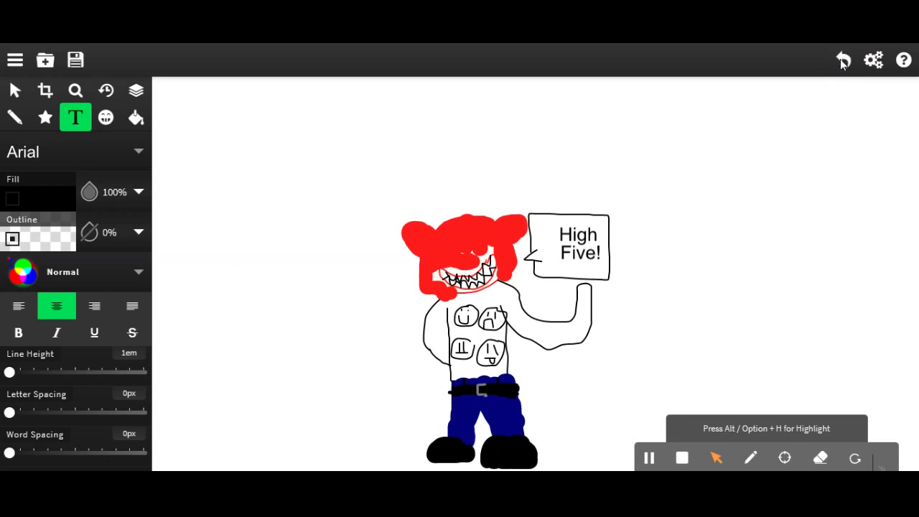
left_click(842, 61)
left_click(842, 62)
left_click(842, 61)
left_click(842, 62)
left_click(841, 62)
left_click(842, 62)
left_click(842, 62)
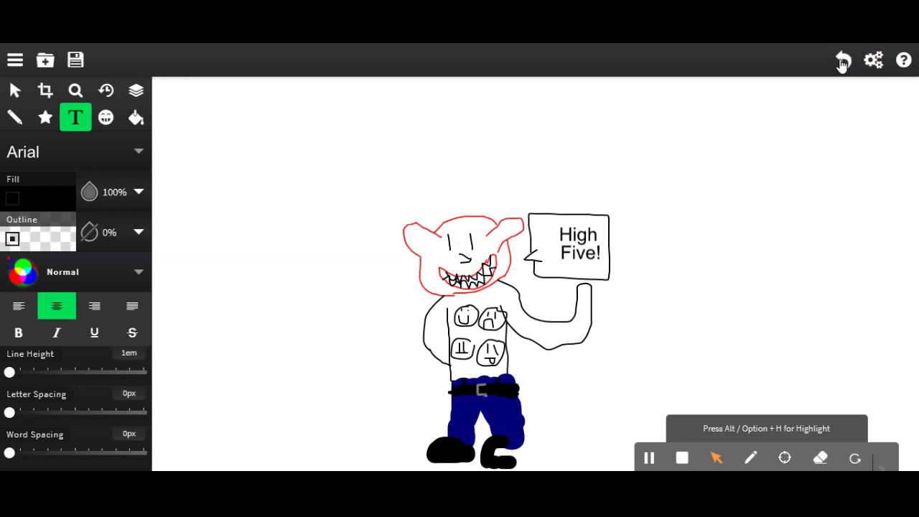
left_click(842, 62)
left_click(842, 61)
left_click(842, 62)
left_click(842, 61)
left_click(842, 61)
left_click(842, 61)
left_click(842, 62)
left_click(842, 62)
left_click(842, 61)
left_click(842, 62)
left_click(842, 62)
left_click(842, 62)
left_click(842, 62)
left_click(842, 61)
left_click(842, 62)
left_click(842, 61)
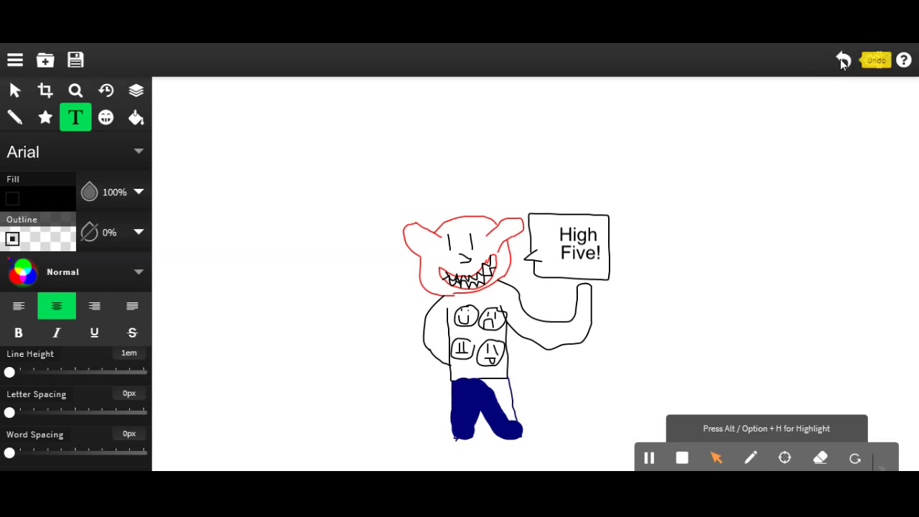
left_click(841, 62)
left_click(842, 62)
left_click(842, 62)
left_click(842, 62)
left_click(842, 62)
left_click(842, 61)
left_click(842, 62)
left_click(842, 61)
left_click(842, 61)
left_click(842, 61)
left_click(842, 62)
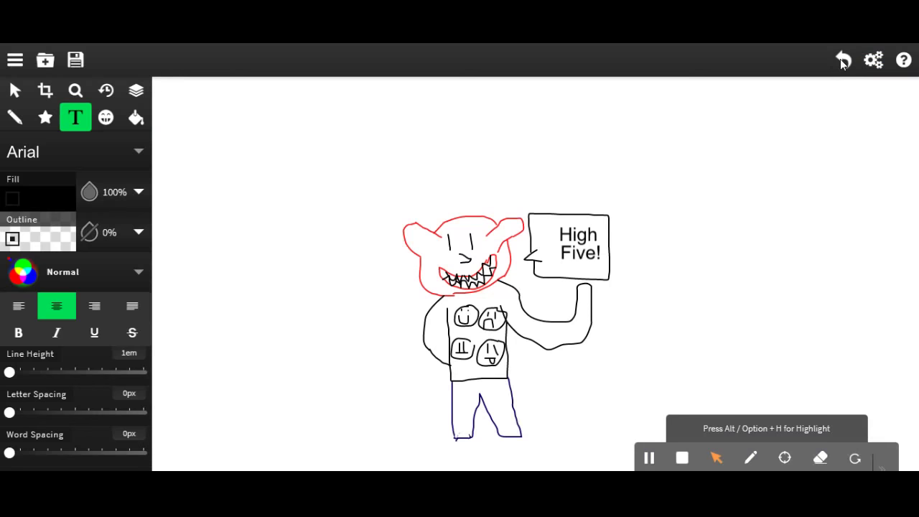
left_click(842, 62)
left_click(842, 61)
left_click(842, 62)
left_click(842, 61)
left_click(842, 62)
left_click(842, 62)
left_click(842, 62)
left_click(842, 62)
left_click(842, 62)
left_click(842, 62)
left_click(842, 62)
left_click(842, 61)
left_click(842, 62)
left_click(842, 62)
left_click(842, 62)
left_click(842, 62)
left_click(842, 62)
left_click(842, 61)
left_click(842, 62)
left_click(842, 62)
left_click(842, 62)
left_click(842, 61)
left_click(842, 62)
left_click(842, 62)
left_click(842, 62)
left_click(842, 62)
left_click(842, 61)
left_click(842, 62)
left_click(842, 62)
left_click(842, 61)
left_click(842, 62)
left_click(842, 61)
left_click(842, 62)
left_click(842, 62)
left_click(842, 61)
left_click(842, 62)
left_click(842, 61)
left_click(842, 61)
left_click(842, 62)
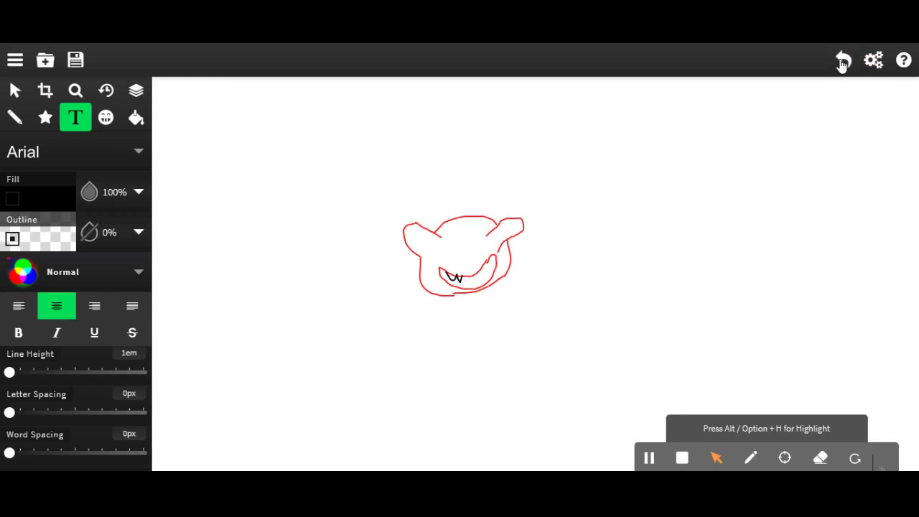
left_click(842, 62)
left_click(842, 62)
left_click(842, 61)
left_click(842, 62)
left_click(842, 61)
left_click(842, 61)
left_click(842, 61)
left_click(842, 61)
left_click(842, 62)
left_click(842, 62)
left_click(842, 62)
left_click(842, 62)
left_click(842, 62)
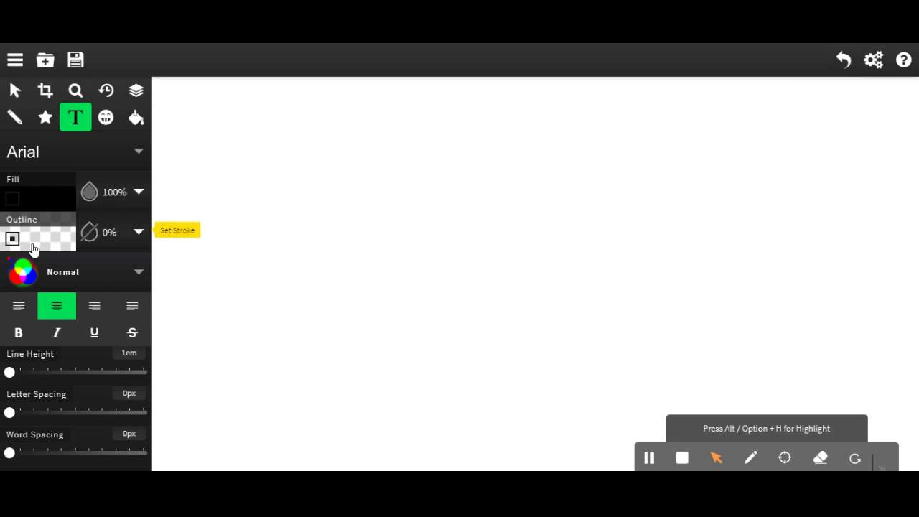
Draw a rounded head outline with a small protruding snout using a 4.8 px Pencil in blue (#2469ff)
left_click(15, 120)
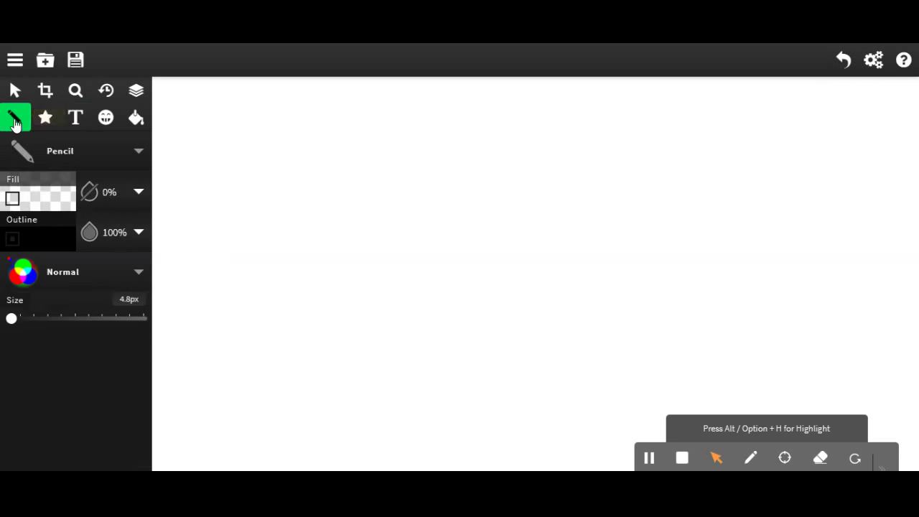
left_click(41, 239)
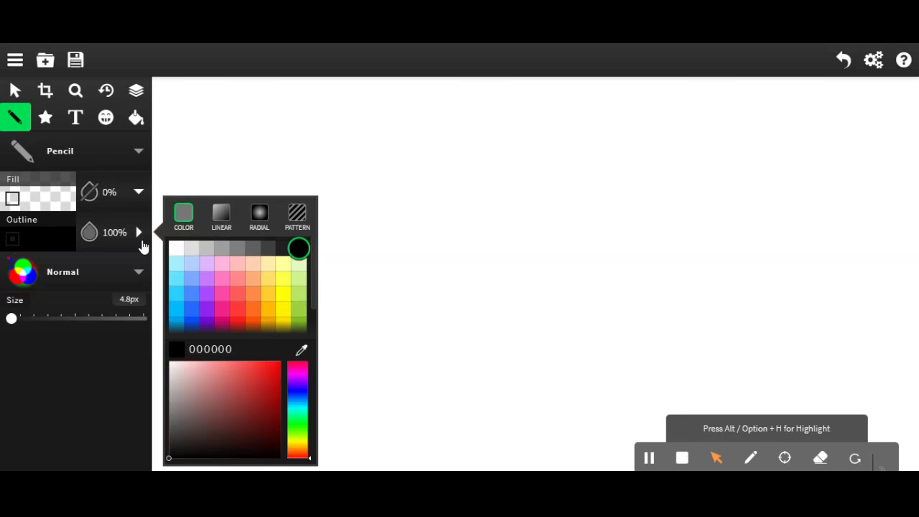
left_click(198, 323)
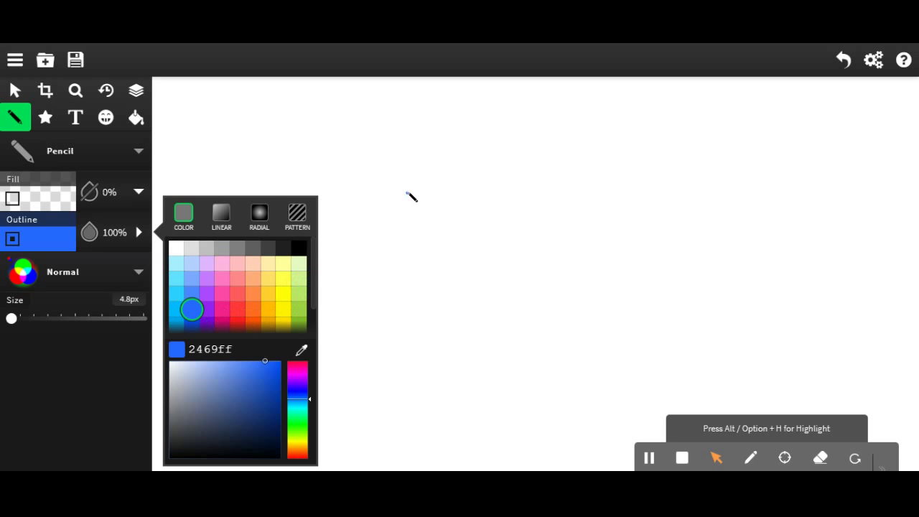
mouse_move(424, 185)
left_mouse_down()
mouse_move(393, 213)
mouse_move(375, 222)
mouse_move(374, 239)
mouse_move(414, 265)
mouse_move(472, 259)
mouse_move(493, 209)
left_mouse_up()
left_click_drag(422, 184, 493, 209)
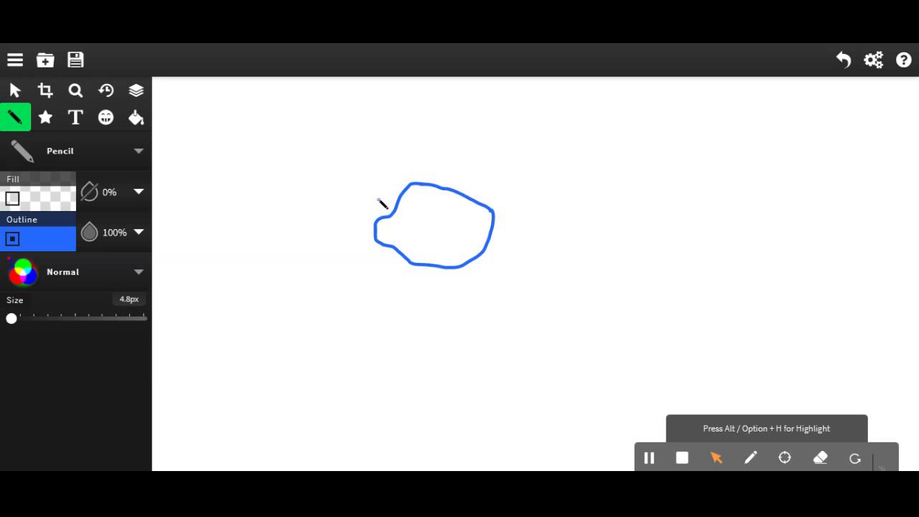
Draw a row of curved, overlapping spikes along the top and back of the blue head
mouse_move(400, 198)
left_mouse_down()
mouse_move(414, 150)
mouse_move(436, 142)
mouse_move(426, 182)
mouse_move(450, 154)
mouse_move(472, 150)
mouse_move(434, 155)
mouse_move(440, 147)
mouse_move(483, 132)
mouse_move(465, 152)
left_mouse_up()
left_click(472, 161)
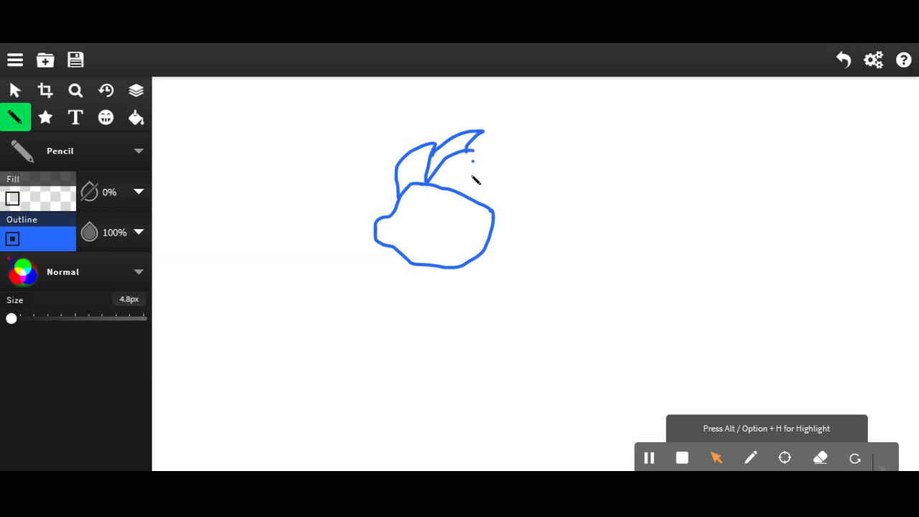
mouse_move(456, 192)
left_mouse_down()
mouse_move(485, 156)
mouse_move(473, 152)
mouse_move(510, 152)
mouse_move(517, 157)
mouse_move(474, 208)
mouse_move(504, 175)
mouse_move(535, 194)
mouse_move(509, 203)
left_mouse_up()
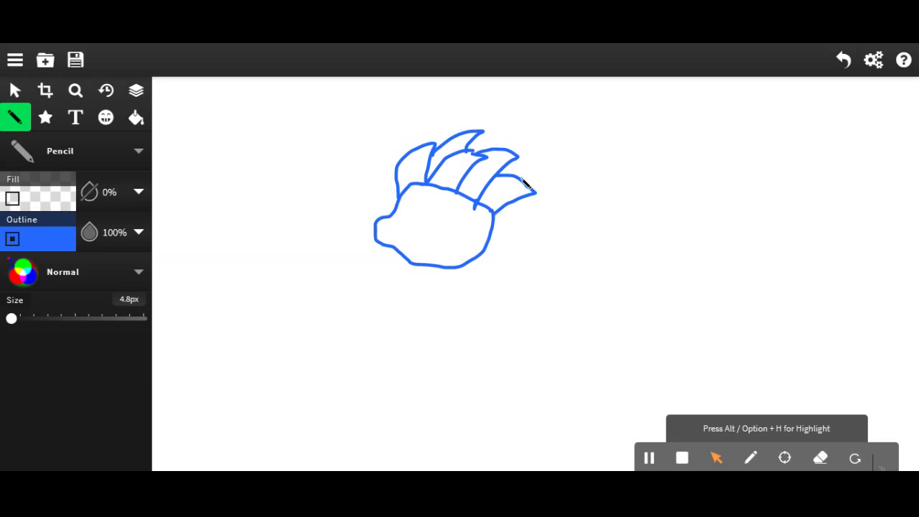
mouse_move(531, 179)
left_mouse_down()
mouse_move(557, 203)
mouse_move(498, 226)
left_mouse_up()
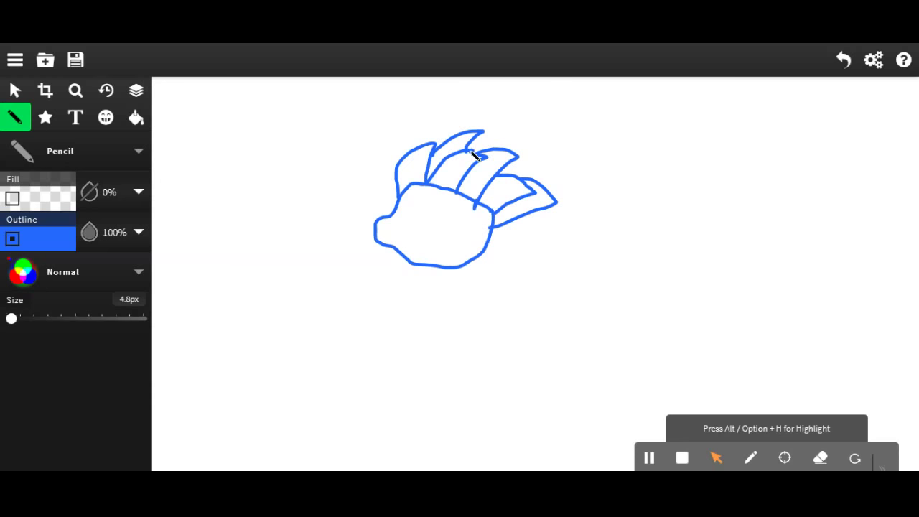
Draw blue flame shapes rising from the tips of the upper and rear spikes
left_click_drag(470, 127, 458, 115)
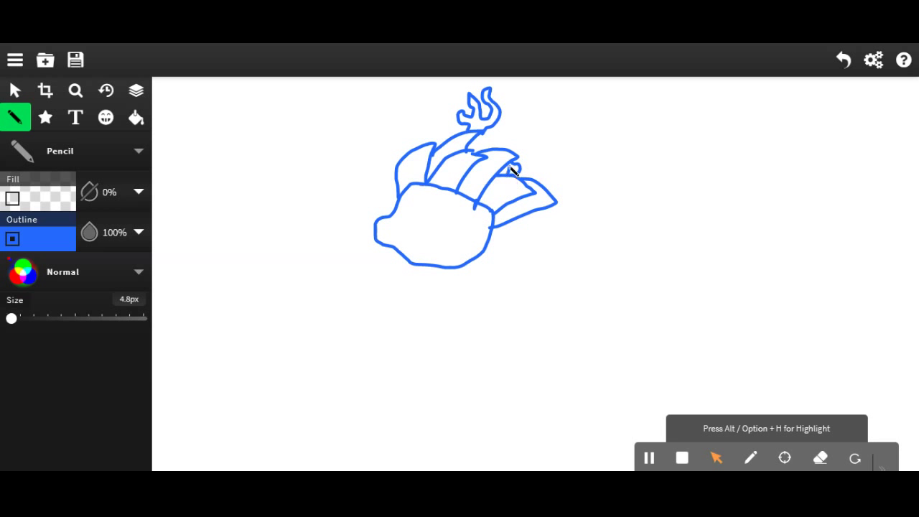
left_click_drag(506, 150, 517, 144)
left_click_drag(526, 165, 539, 141)
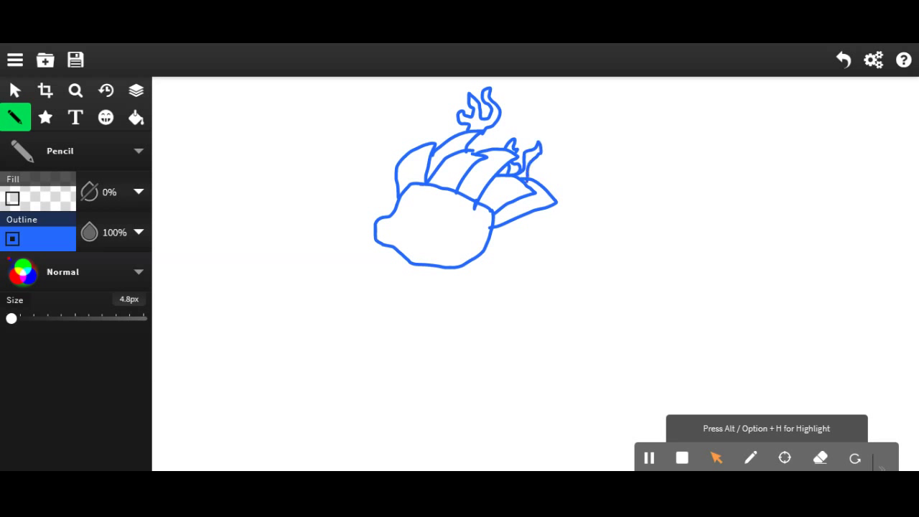
left_click_drag(540, 168, 552, 150)
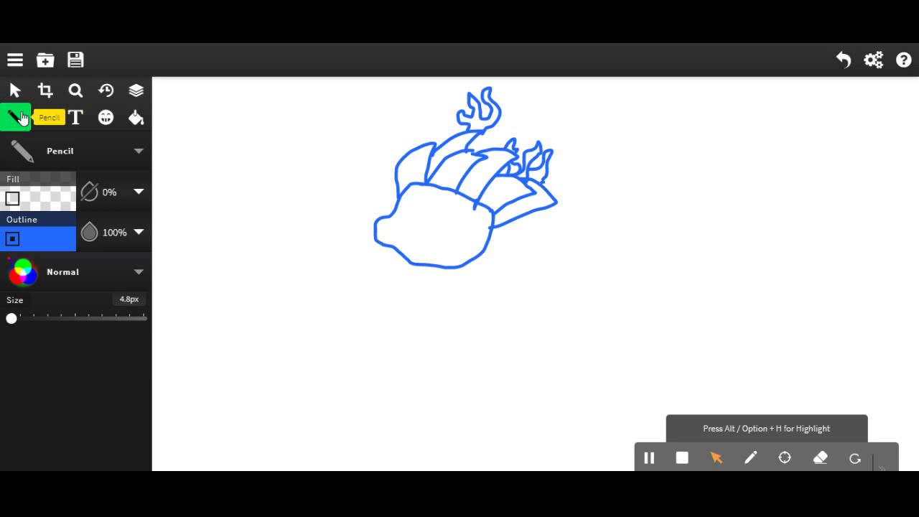
Draw a round eye on the head in black (#000000) at 4.8 px and undo the stray mark beside the head
left_click(48, 233)
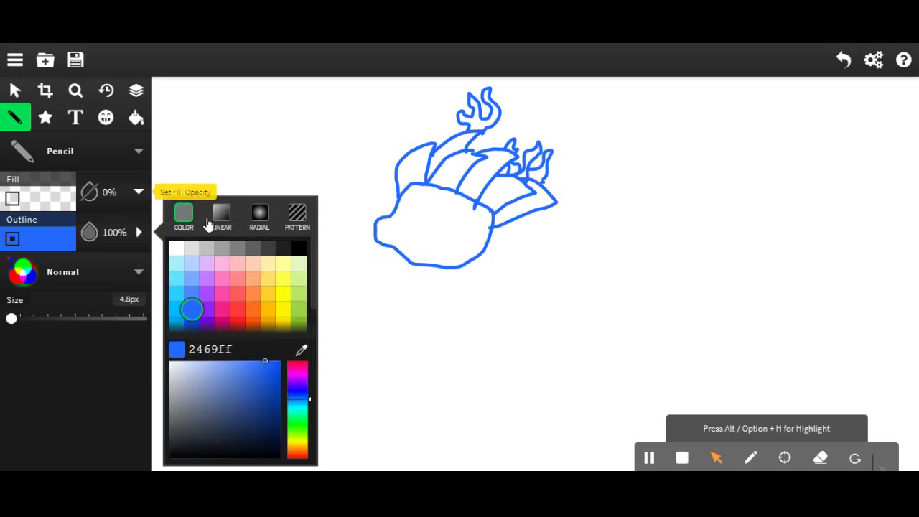
left_click(298, 248)
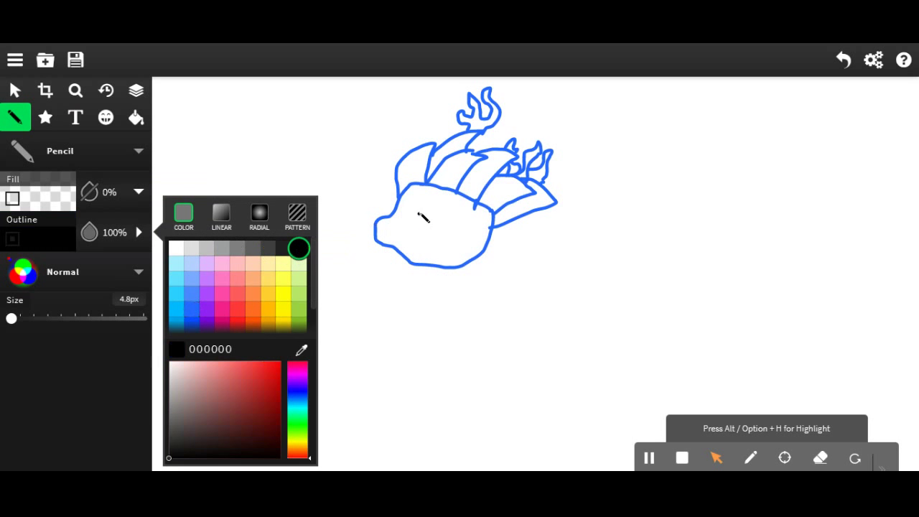
mouse_move(422, 202)
left_mouse_down()
mouse_move(421, 219)
mouse_move(433, 210)
mouse_move(424, 211)
left_mouse_up()
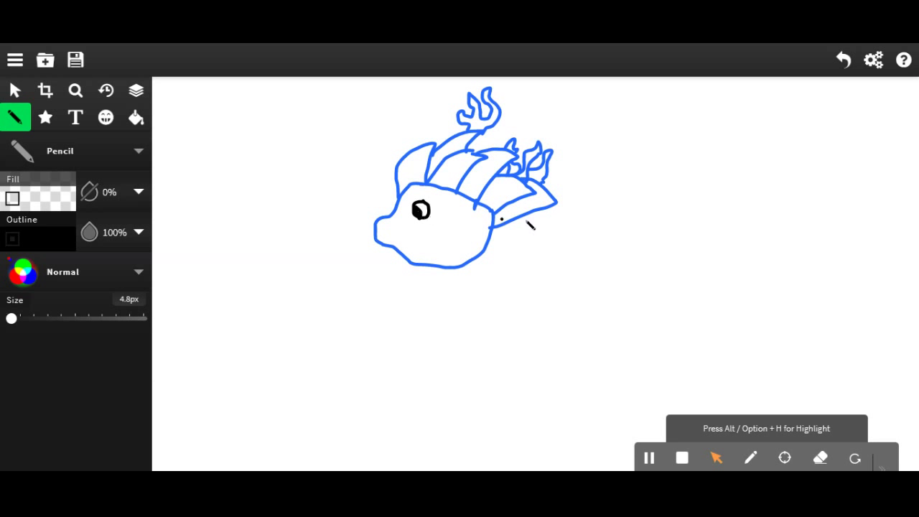
left_click(841, 63)
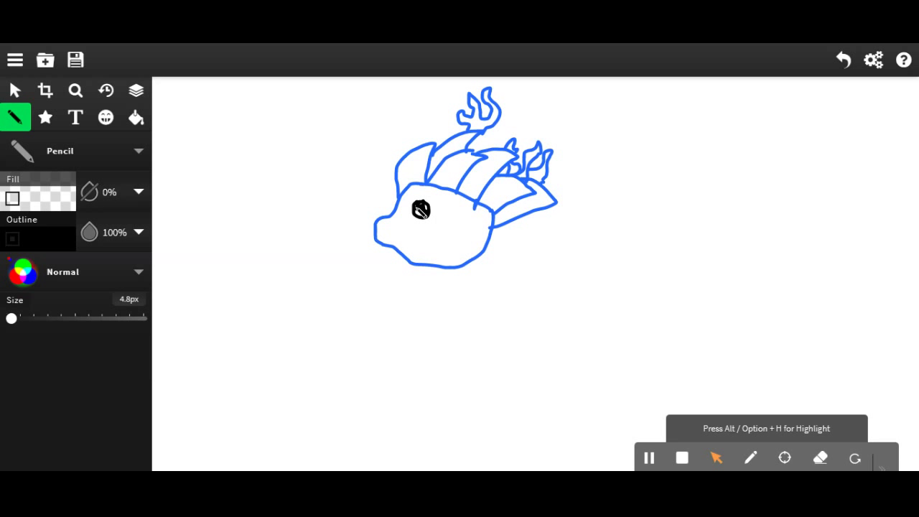
Add small white (#ffffff) highlights inside the black eye with the Pencil
left_click(25, 238)
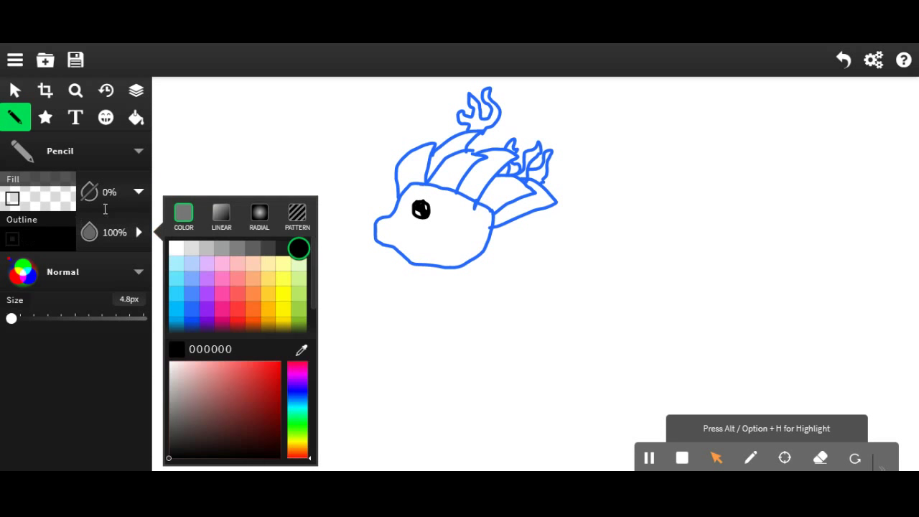
left_click(177, 248)
left_click(423, 204)
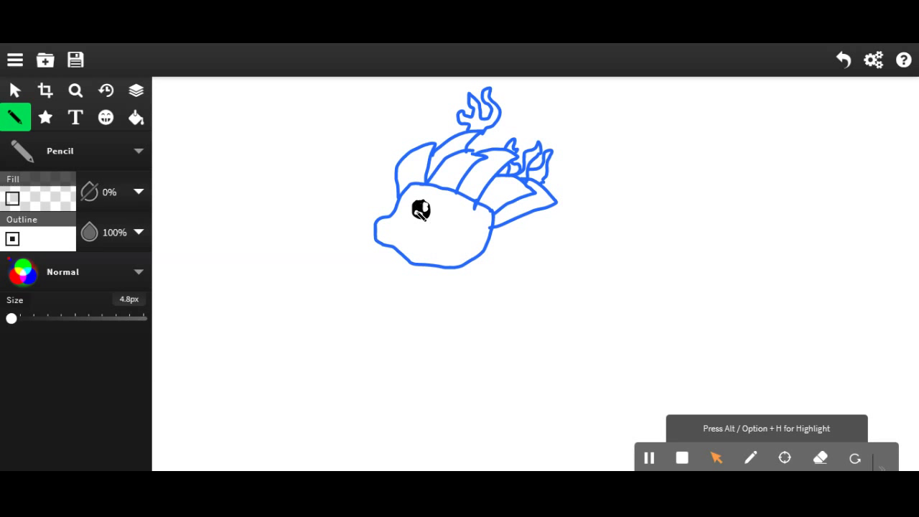
Colour the main part of the head solid blue (#074dff) with a 74 px Pencil
left_click(5, 227)
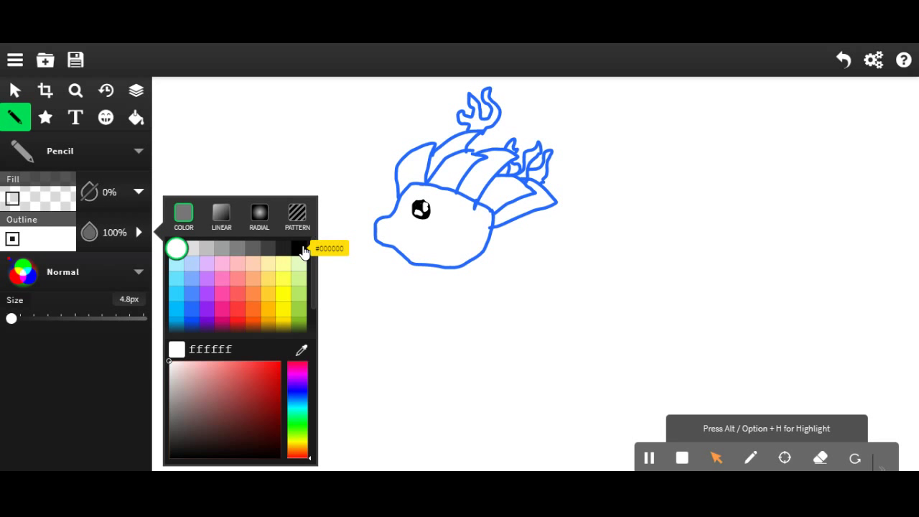
left_click(191, 323)
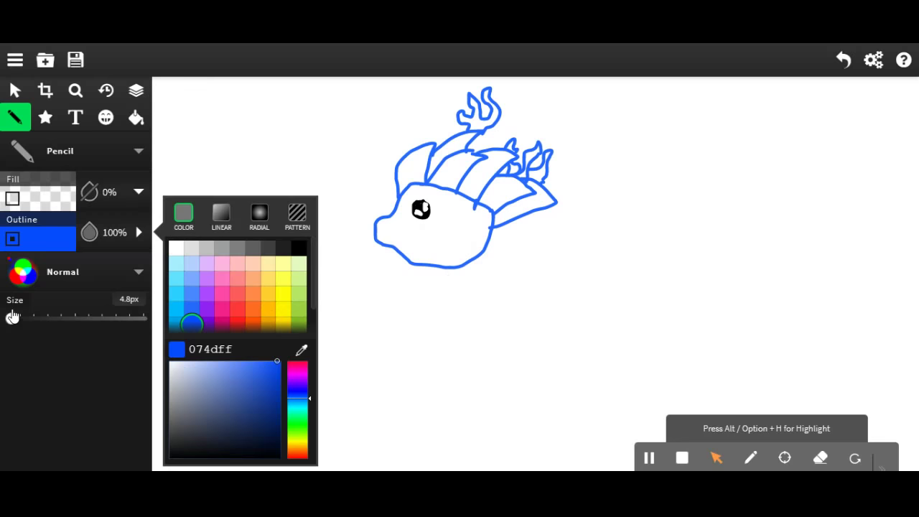
mouse_move(12, 316)
left_mouse_down()
mouse_move(62, 318)
mouse_move(48, 319)
left_mouse_up()
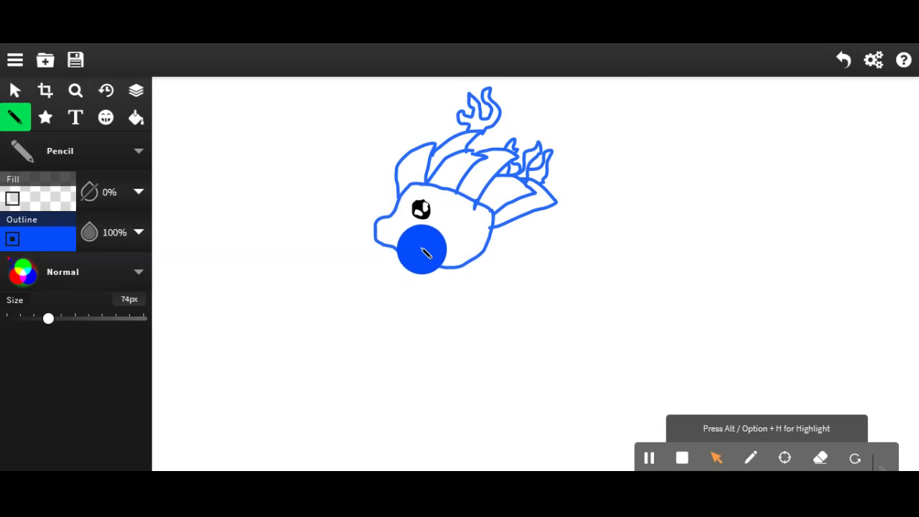
mouse_move(434, 243)
left_mouse_down()
mouse_move(465, 244)
mouse_move(474, 213)
mouse_move(482, 212)
mouse_move(455, 219)
mouse_move(416, 210)
mouse_move(420, 242)
left_mouse_up()
left_click(268, 253)
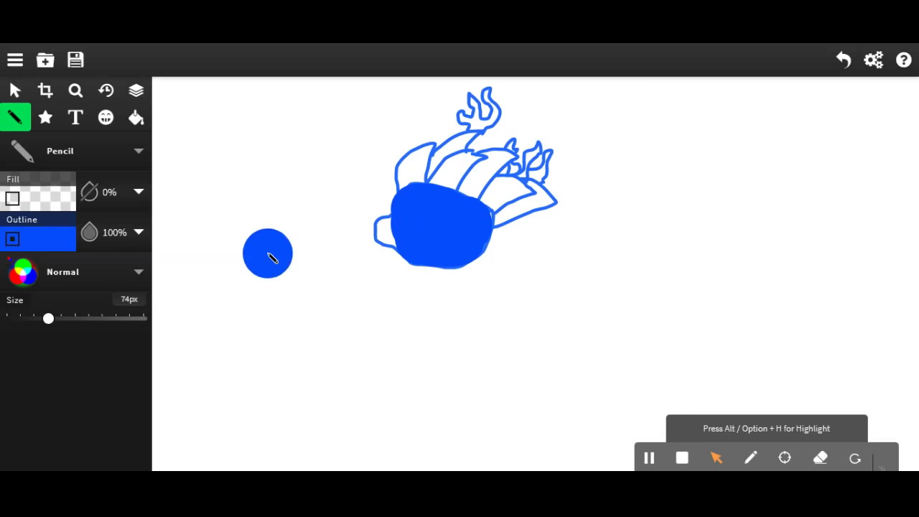
Colour the snout and the front spikes in the same blue with a 17 px Pencil
left_click_drag(48, 319, 19, 319)
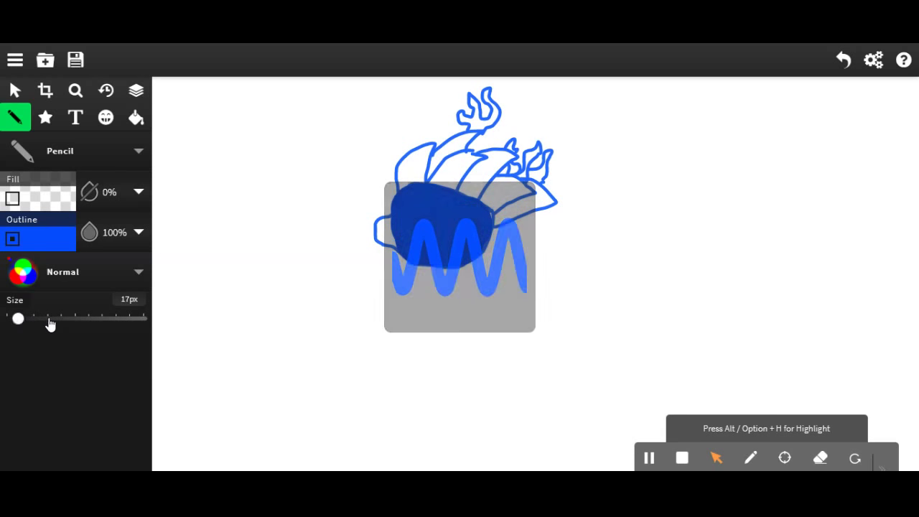
mouse_move(395, 233)
left_mouse_down()
mouse_move(417, 225)
mouse_move(422, 192)
mouse_move(410, 175)
mouse_move(405, 190)
mouse_move(404, 168)
mouse_move(431, 147)
mouse_move(408, 169)
mouse_move(425, 171)
mouse_move(439, 147)
mouse_move(472, 135)
mouse_move(449, 161)
left_mouse_up()
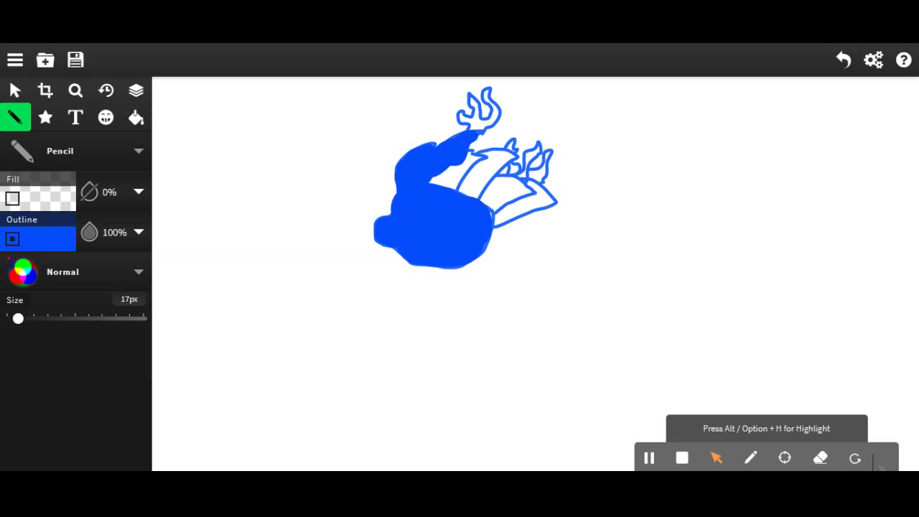